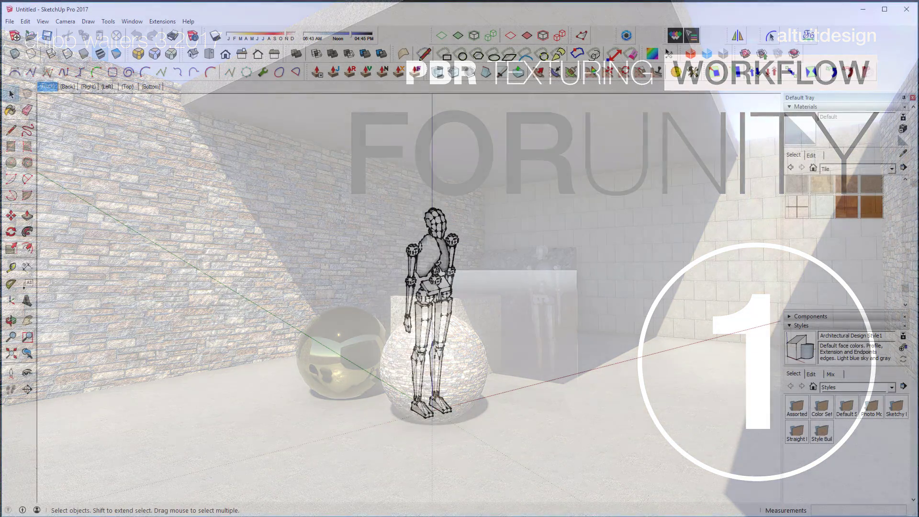
Draw a large rectangle on the ground around the figure, with a diagonal line between two opposite corners.
key(r)
click(123, 338)
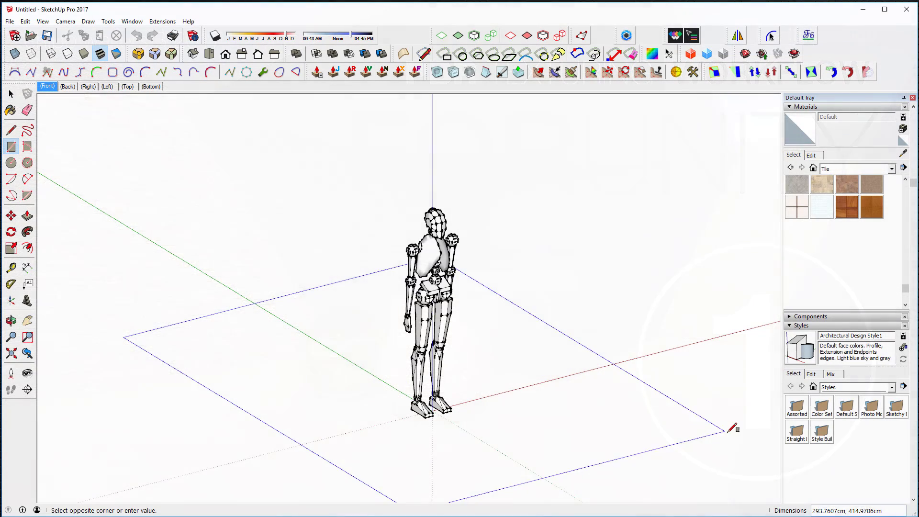
scroll(733, 428, down, 3)
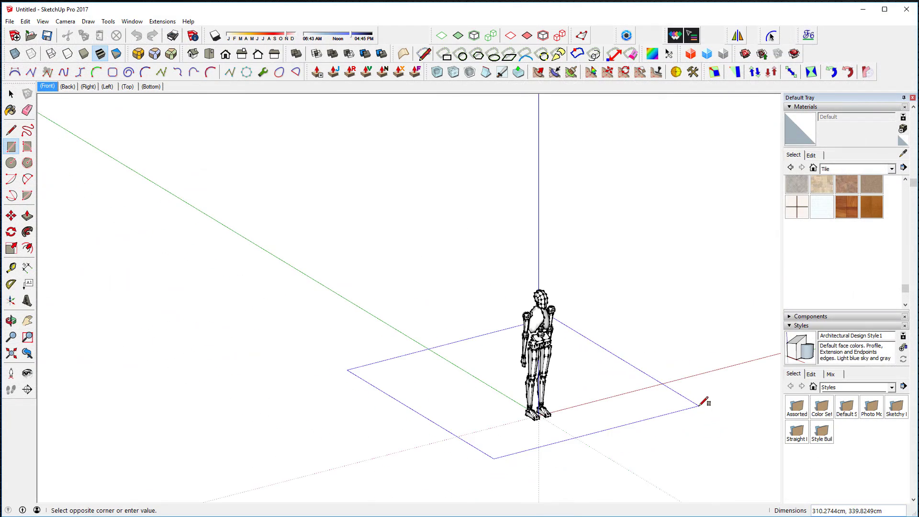
shift+middle_drag(703, 404, 400, 257)
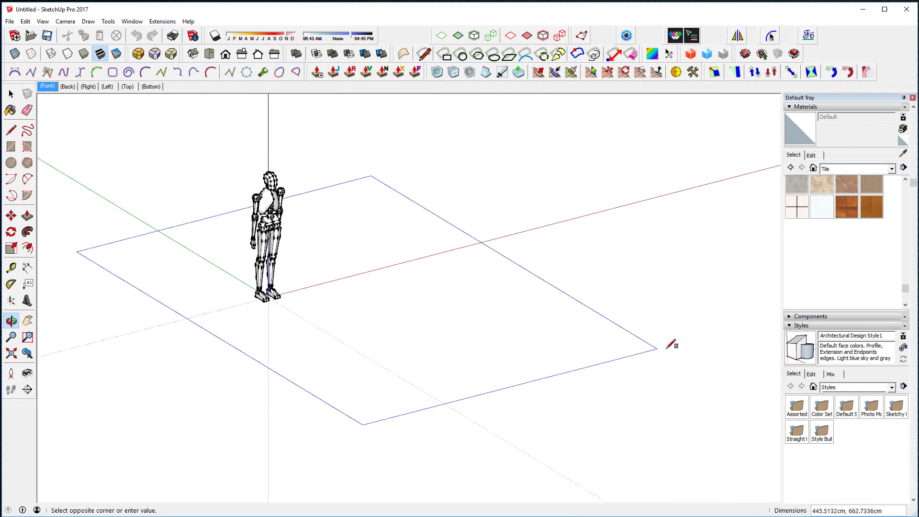
click(754, 332)
click(11, 130)
click(77, 251)
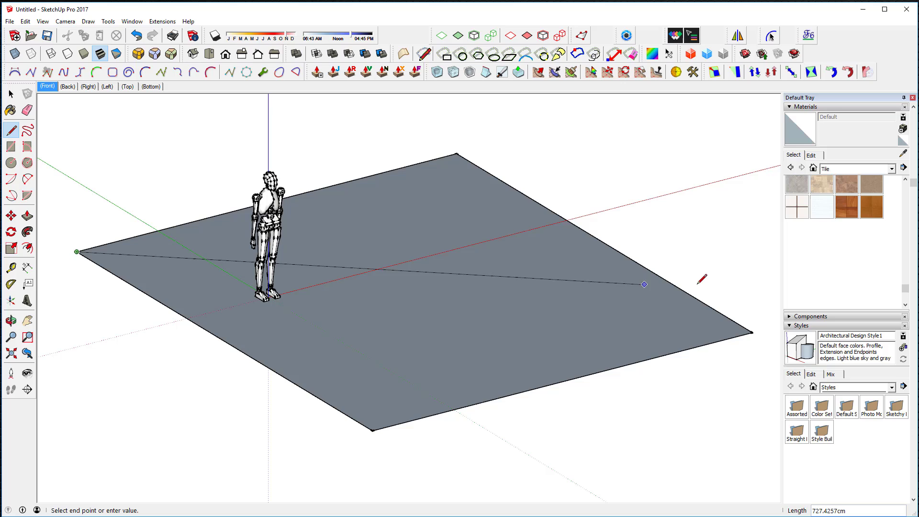
Move the whole rectangle with its diagonal so that the diagonal's midpoint lies on the origin at the figure's feet.
key(space)
triple_click(548, 314)
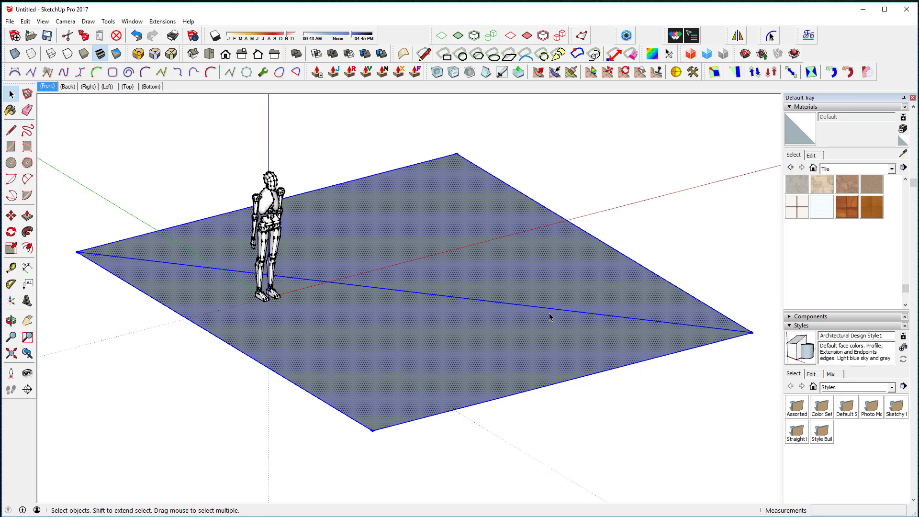
key(m)
click(414, 292)
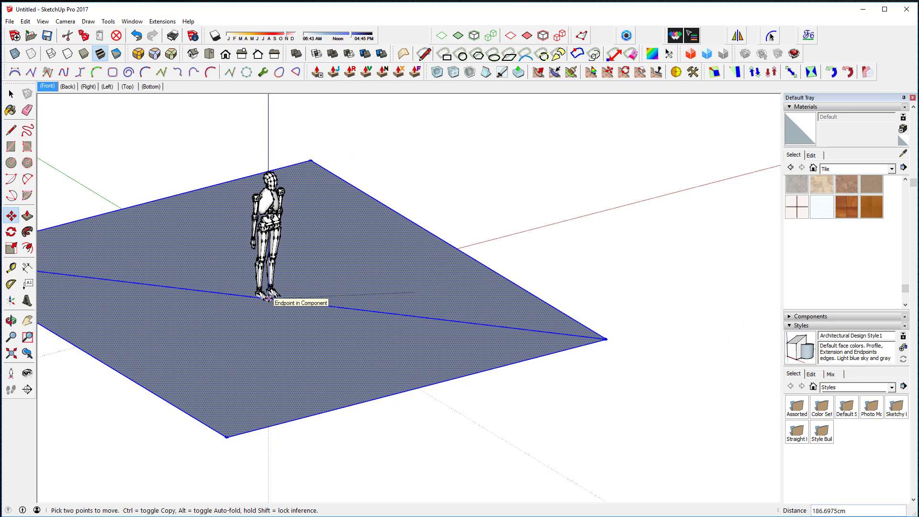
scroll(249, 358, up, 6)
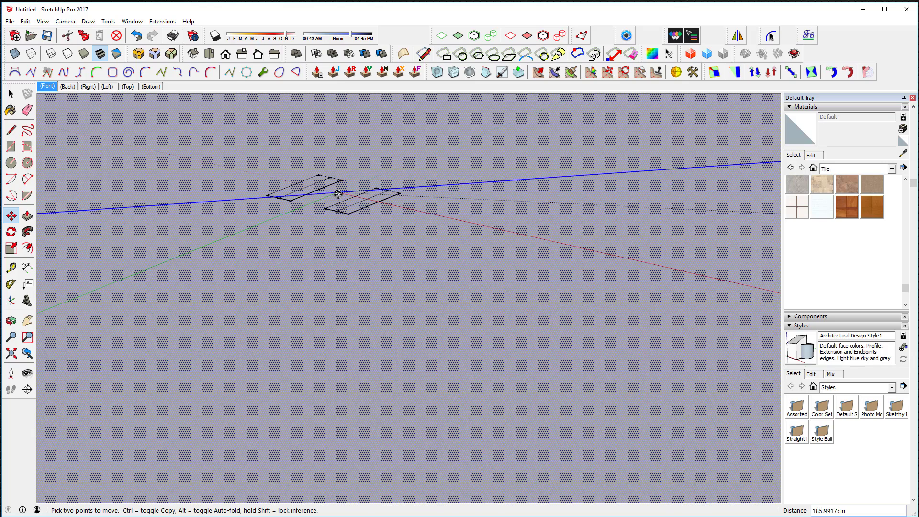
click(337, 195)
scroll(337, 195, down, 8)
middle_drag(323, 349, 311, 376)
click(11, 95)
Erase the diagonal and extrude the rectangle's underside down about 19 cm to form a floor slab.
scroll(173, 193, up, 5)
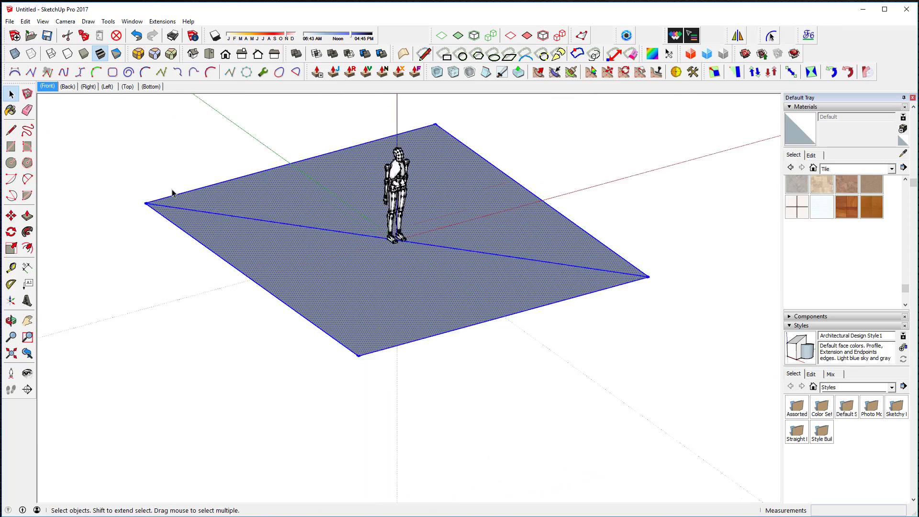
scroll(179, 200, down, 3)
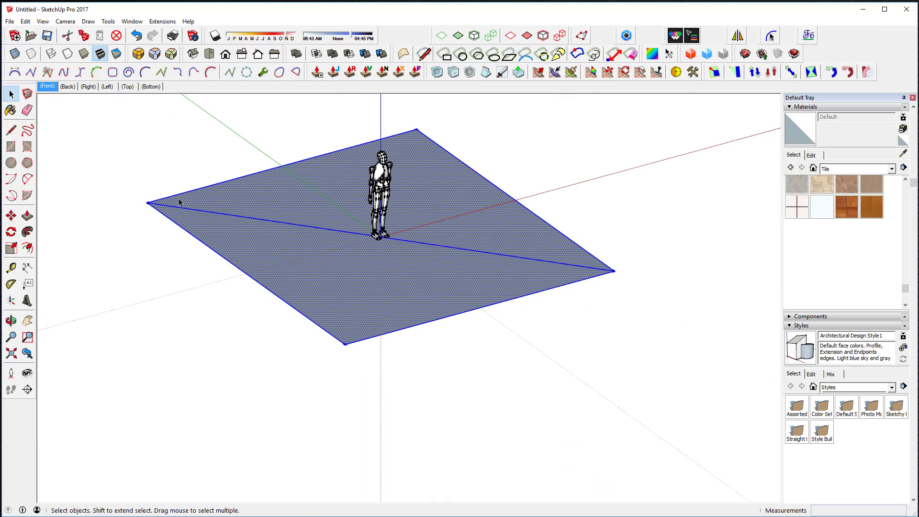
click(488, 355)
key(e)
middle_drag(496, 357, 501, 156)
key(p)
drag(438, 280, 438, 297)
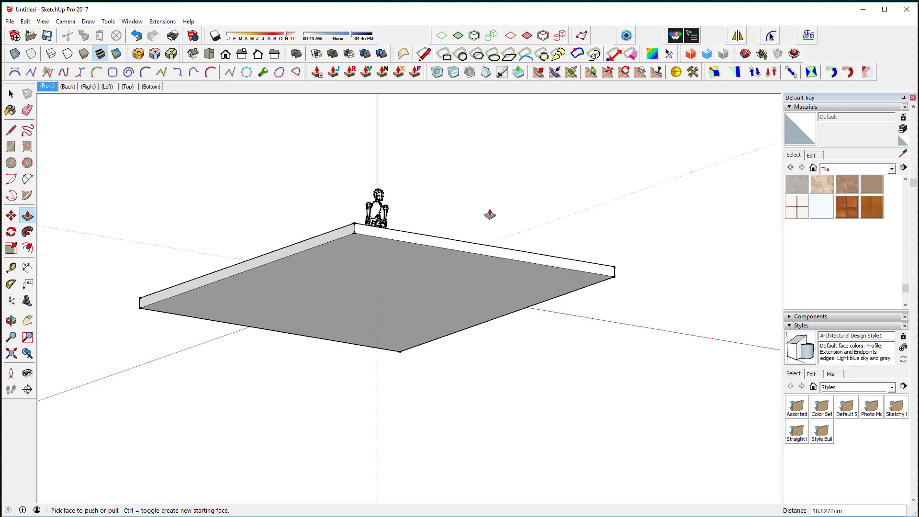
Select all faces and edges of the floor slab and group them.
middle_drag(490, 213, 436, 400)
key(space)
click(315, 272)
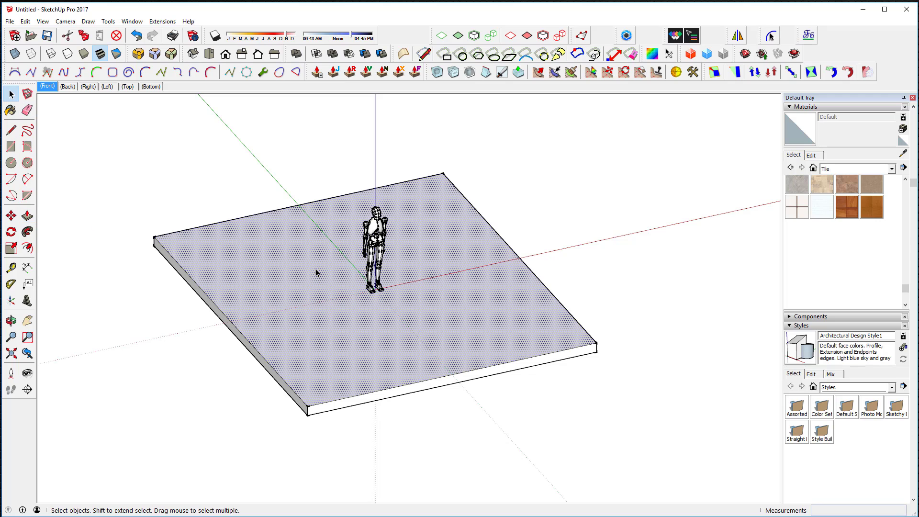
triple_click(330, 318)
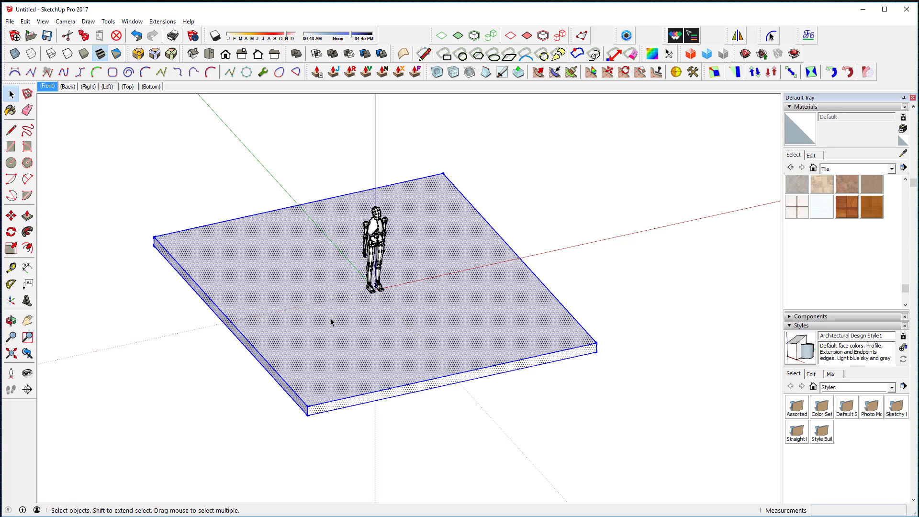
key(ctrl+t)
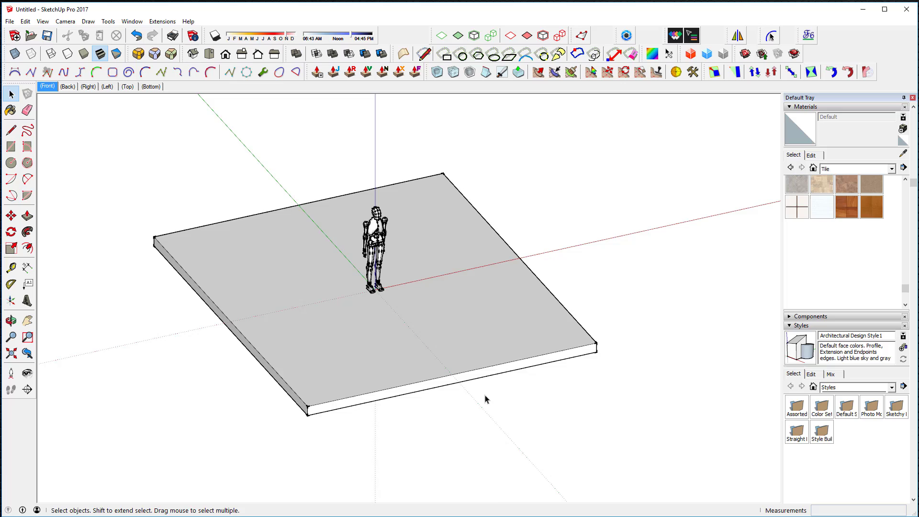
Scale the floor slab up uniformly about its center.
middle_drag(484, 398, 451, 363)
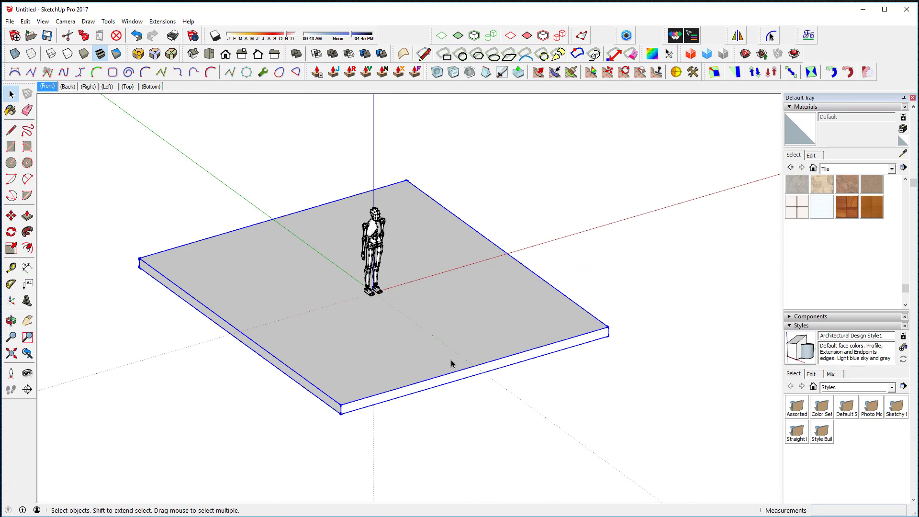
key(s)
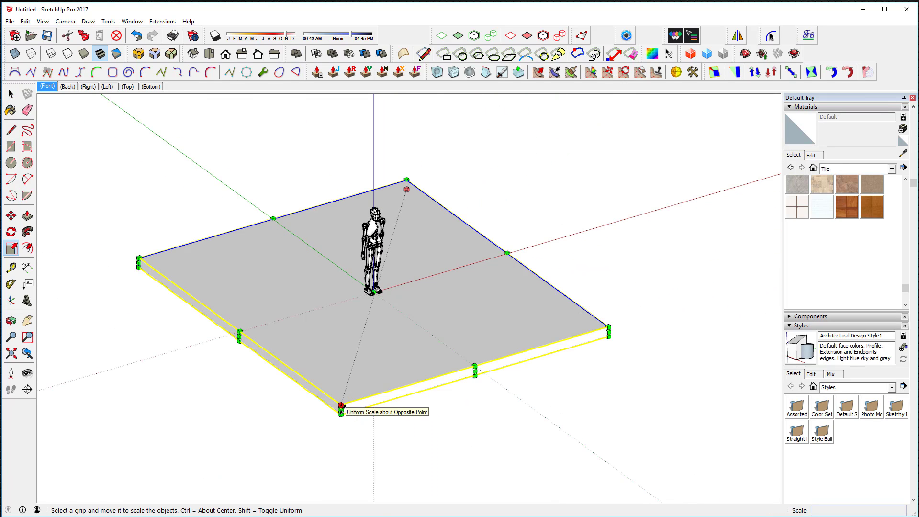
ctrl+drag(341, 406, 322, 448)
scroll(508, 429, down, 2)
click(527, 423)
middle_drag(517, 425, 479, 416)
shift+middle_drag(479, 415, 529, 387)
Draw a narrow rectangle along one edge of the slab parallel to the green axis and pull it up into a wall.
click(11, 146)
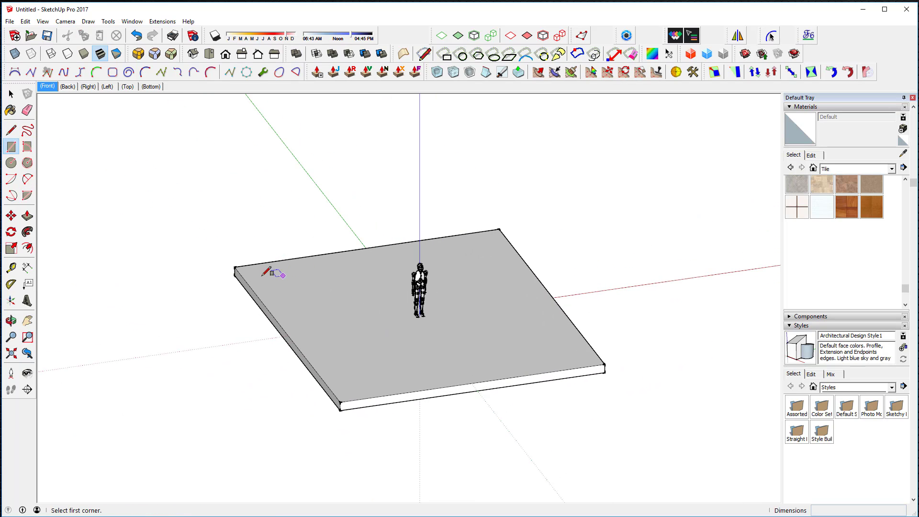
click(234, 266)
click(349, 401)
key(p)
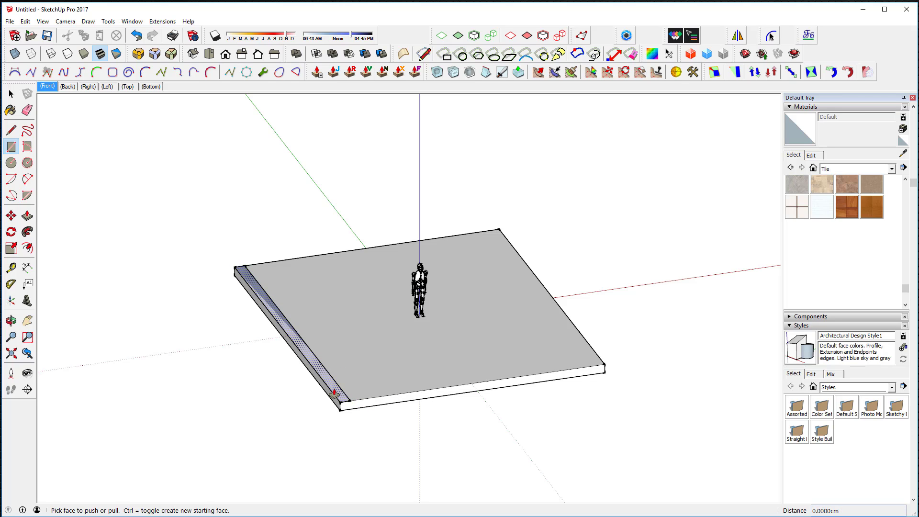
click(334, 394)
click(324, 281)
Select the whole new wall along the green axis and make it a group.
middle_drag(417, 343, 266, 284)
key(space)
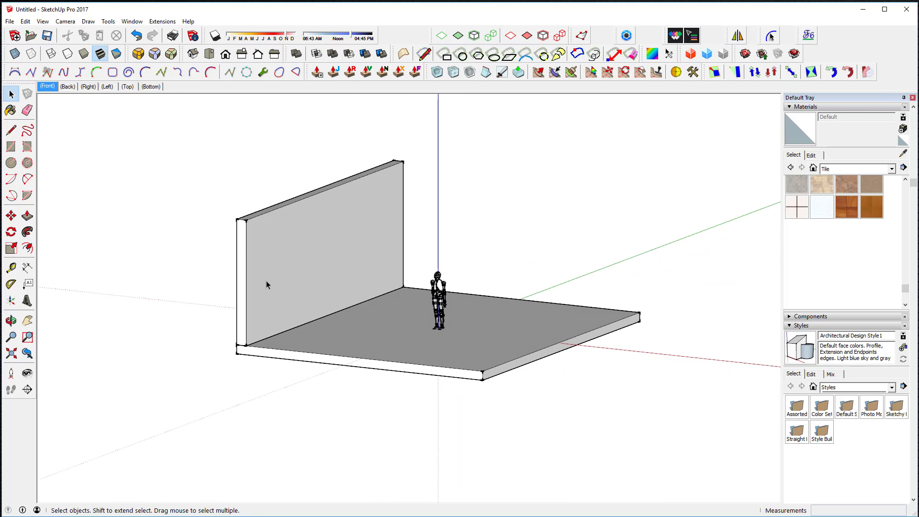
triple_click(266, 281)
key(ctrl+g)
click(163, 188)
Draw a strip about 785 × 40 cm along the adjoining slab edge and pull it up level with the first wall.
middle_drag(163, 187, 108, 222)
middle_drag(476, 295, 314, 330)
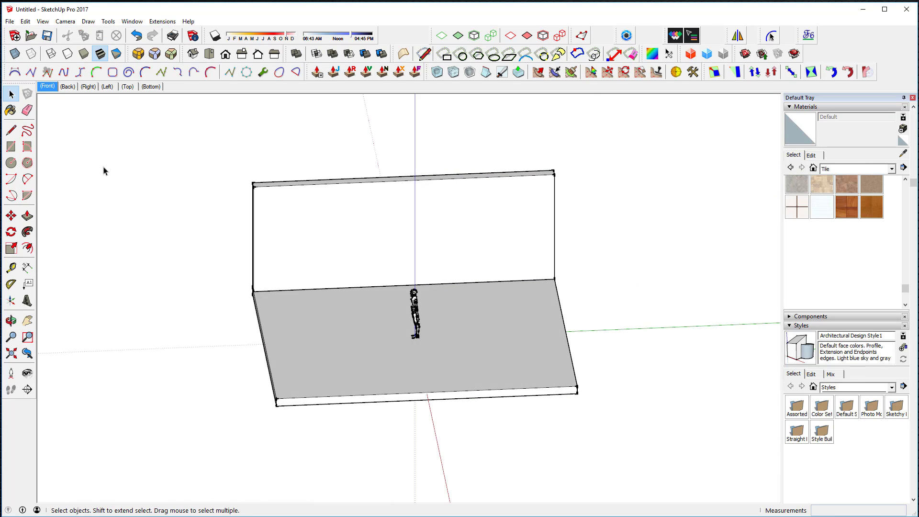
click(12, 147)
click(554, 279)
click(570, 383)
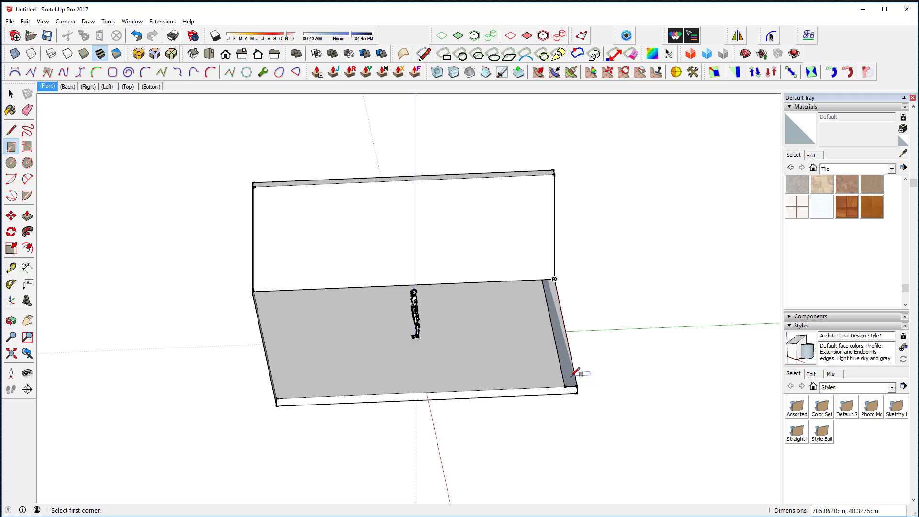
key(p)
click(574, 376)
click(484, 184)
Group all geometry of the second wall.
key(space)
triple_click(567, 305)
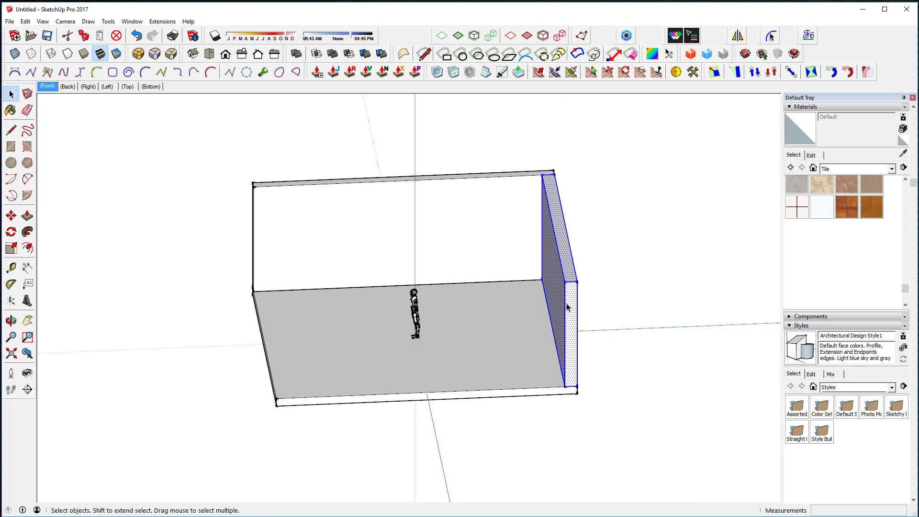
key(ctrl+g)
Draw a rectangle about 785 × 188 cm over the second wall's lower half and pull it out about 145 cm into a box.
middle_drag(568, 309, 765, 324)
middle_drag(390, 275, 440, 259)
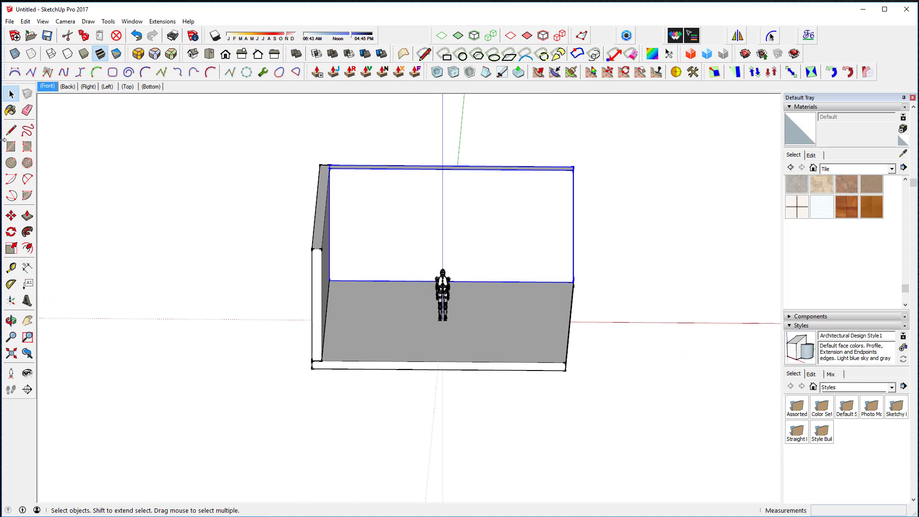
key(r)
middle_drag(383, 247, 322, 242)
click(411, 220)
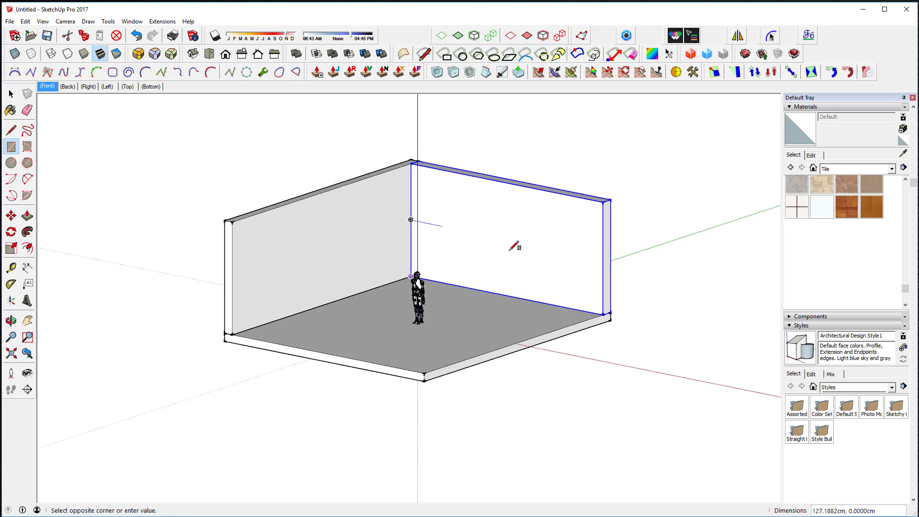
click(602, 314)
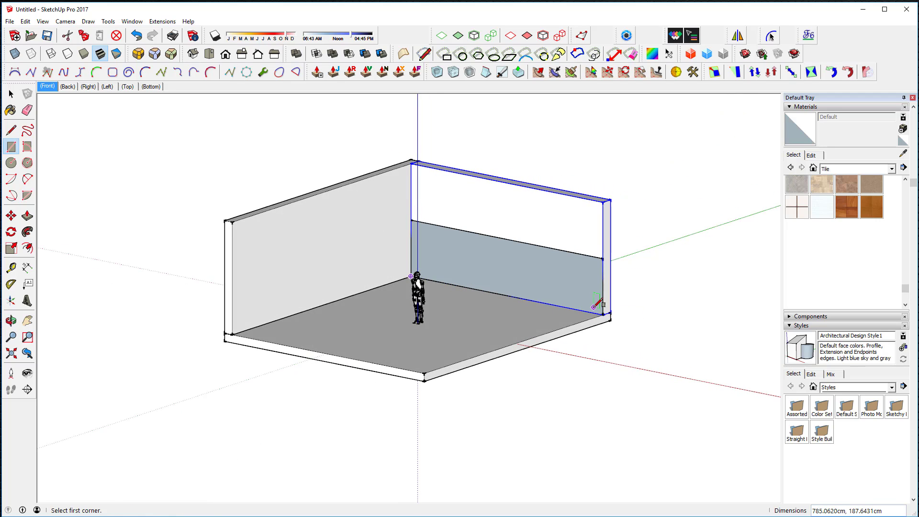
key(p)
drag(581, 294, 558, 308)
click(558, 308)
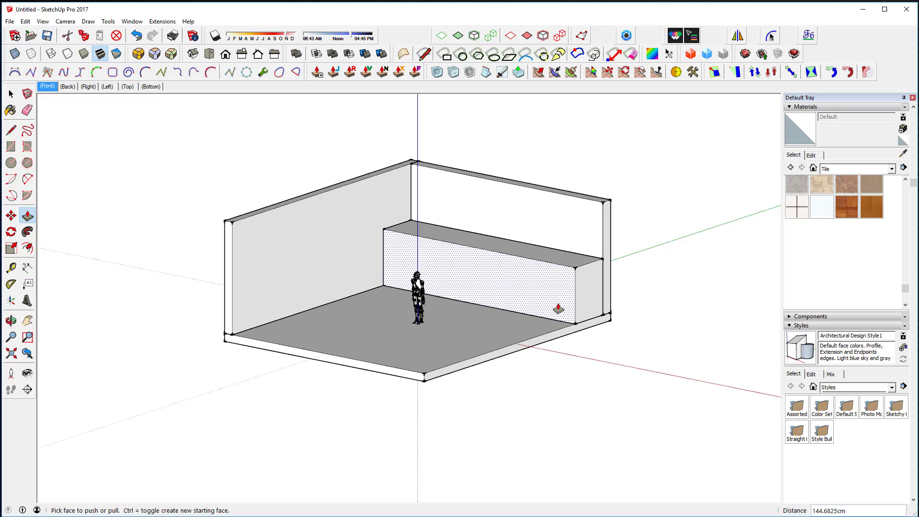
Move the box's upper front edge straight down to the floor to turn the box into a sloped wedge.
key(m)
click(550, 261)
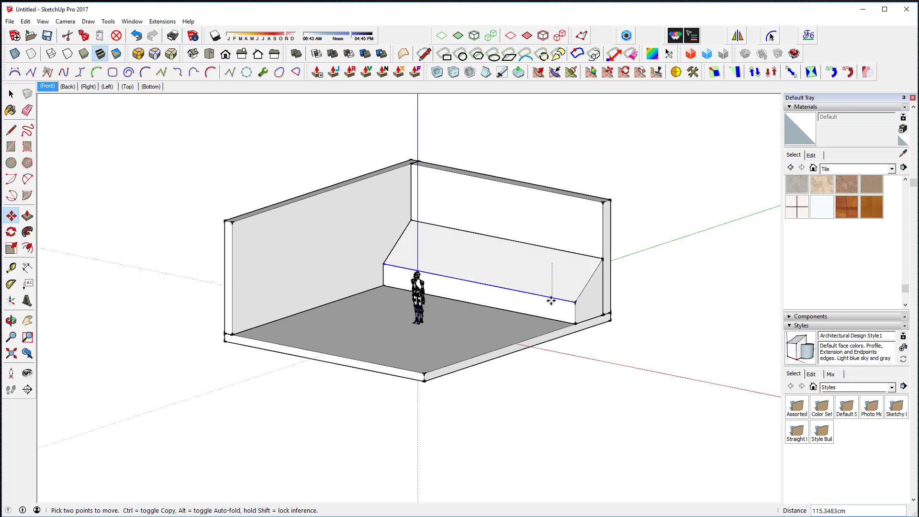
click(550, 315)
click(11, 94)
click(466, 318)
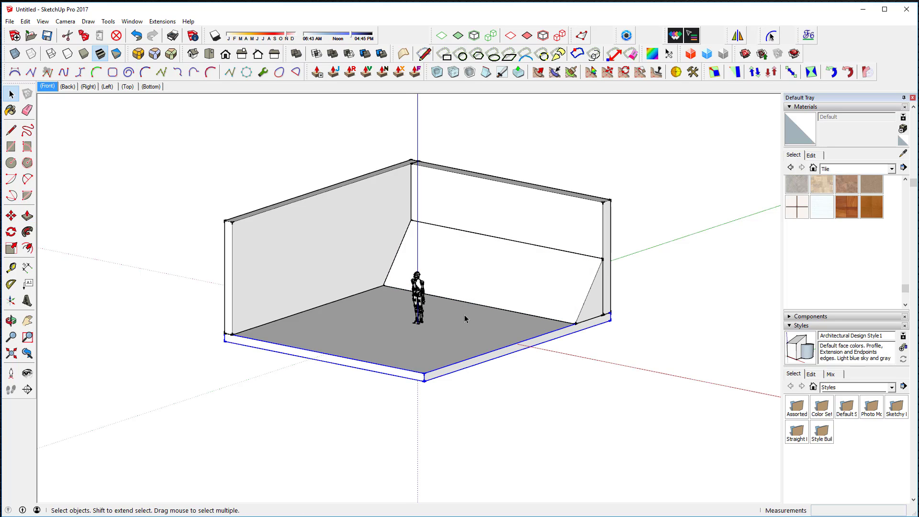
Shorten the wedge by pushing its triangular end face in about 540 cm, and group the wedge.
mouse_move(466, 318)
middle_down()
mouse_move(435, 291)
mouse_move(461, 307)
middle_up()
key(p)
click(587, 311)
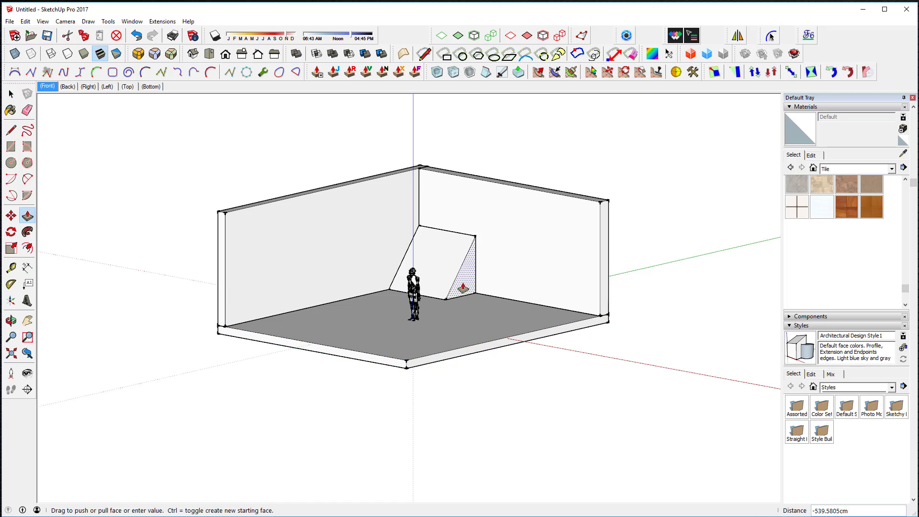
click(463, 288)
key(space)
triple_click(449, 273)
Draw a rectangle about 559 × 40 cm high on the wall above the wedge and pull it out over the room as a roof slab.
middle_drag(449, 273, 550, 292)
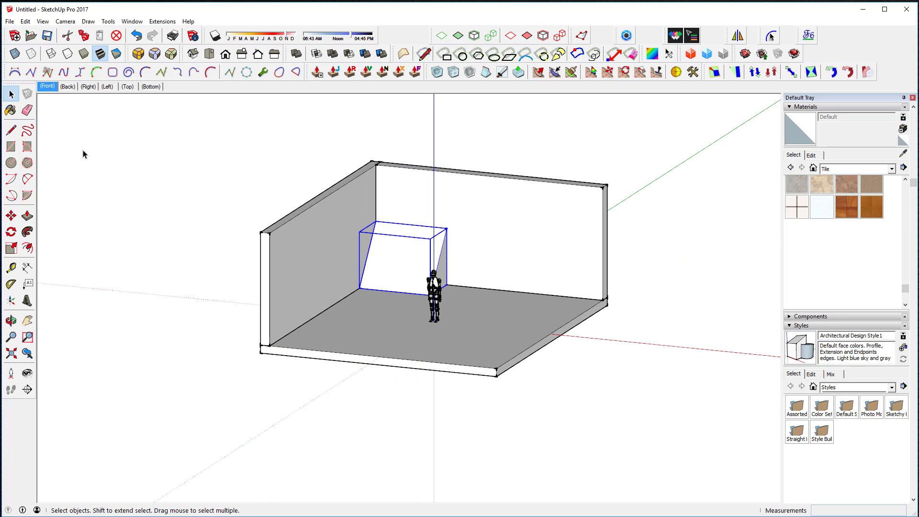
click(11, 146)
click(376, 195)
click(543, 219)
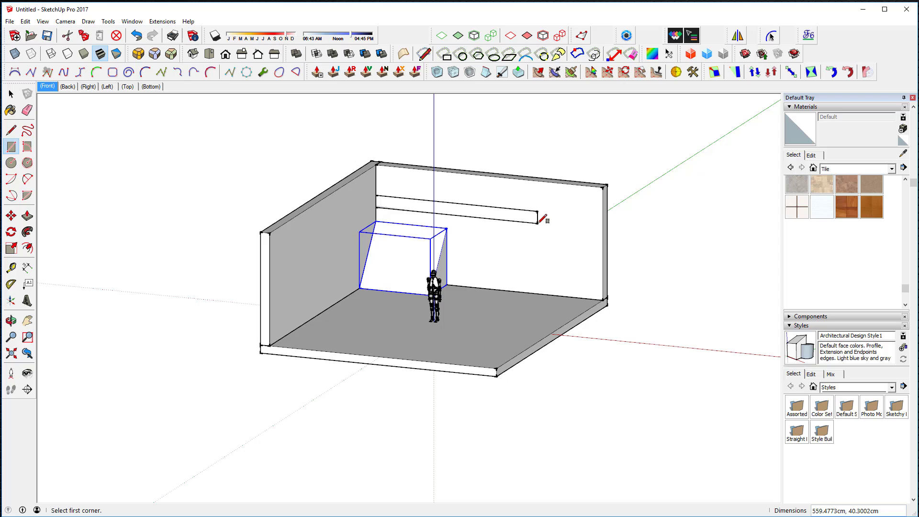
key(p)
mouse_move(479, 210)
mouse_down()
mouse_move(441, 230)
mouse_move(435, 269)
mouse_up()
Raise the roof slab's top face to the top of the walls and push its underside up to thin the slab.
middle_drag(505, 279, 481, 238)
drag(480, 224, 594, 205)
click(595, 206)
middle_drag(595, 206, 498, 150)
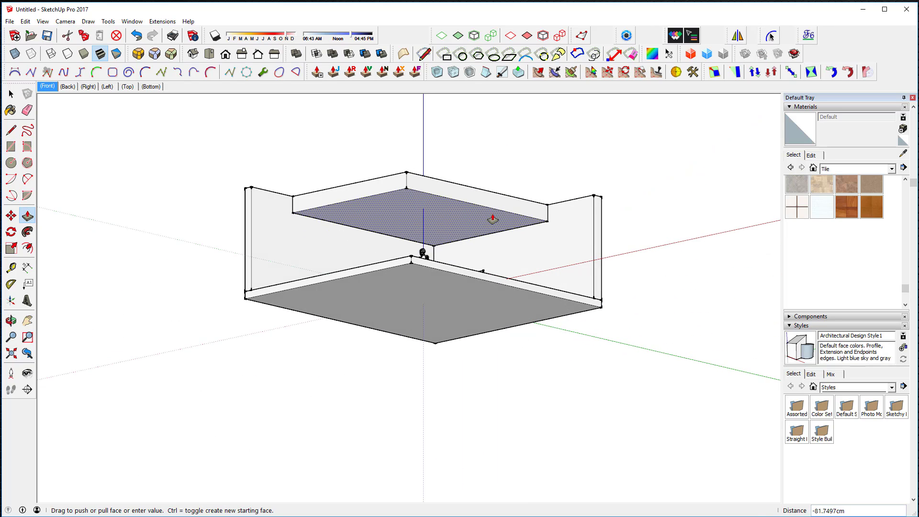
middle_drag(493, 217, 490, 257)
Copy the first wall to the opposite edge of the floor slab, about 817 cm away.
middle_drag(437, 211, 405, 293)
key(space)
click(436, 217)
key(m)
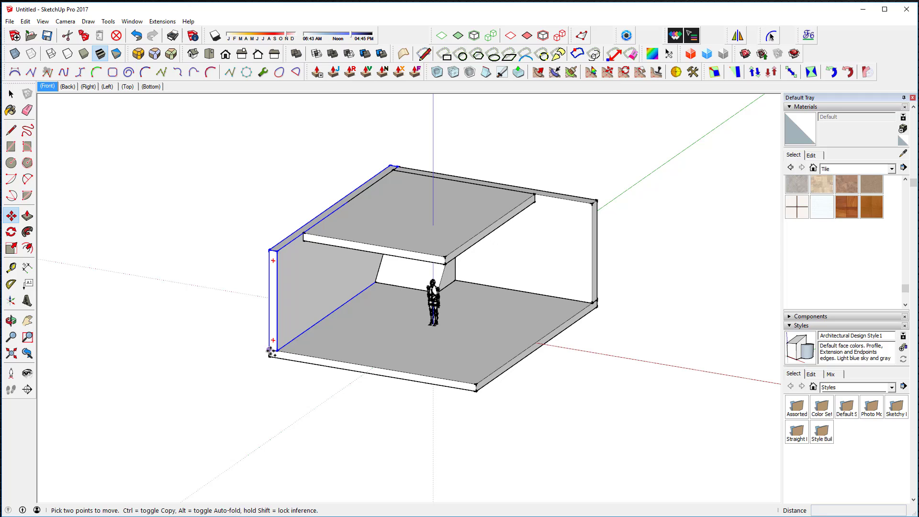
click(269, 351)
key(ctrl)
click(485, 385)
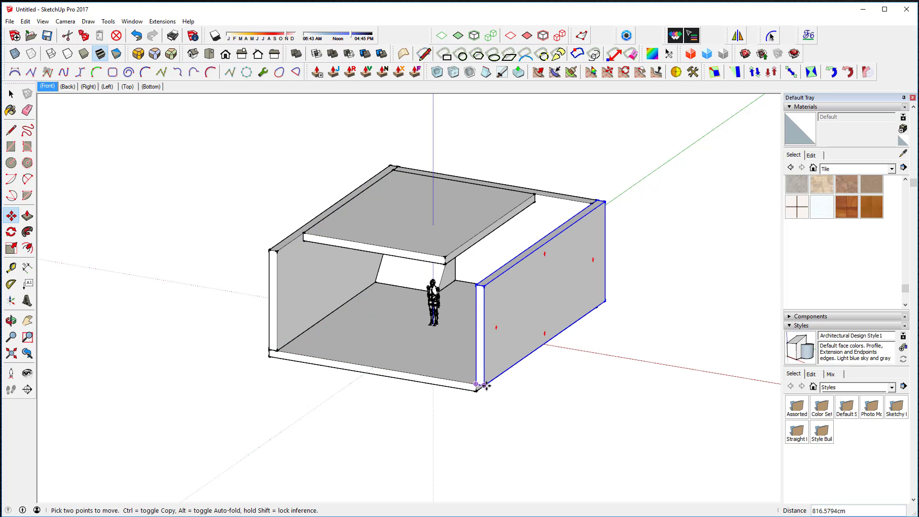
Open the back wall group and push/pull its end face to meet the copied side wall.
middle_drag(485, 385, 424, 290)
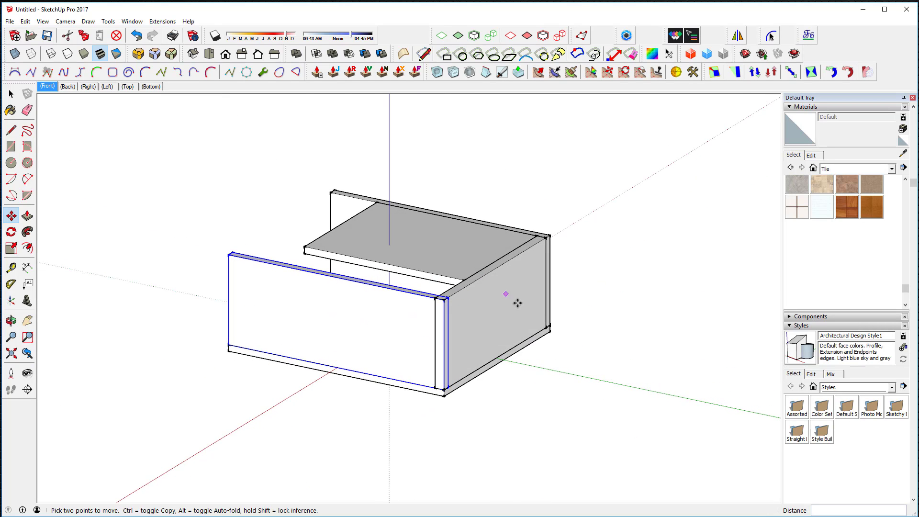
key(space)
double_click(484, 313)
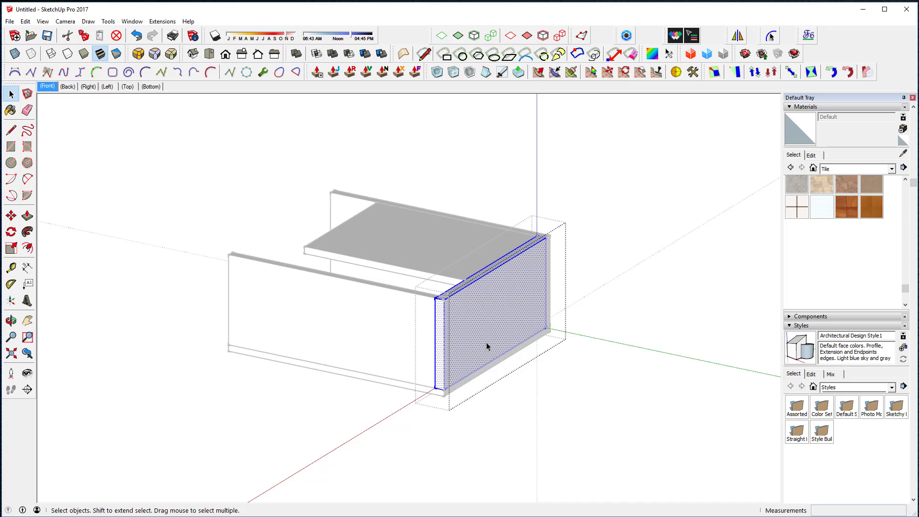
click(474, 392)
key(p)
drag(434, 366, 100, 142)
key(space)
click(92, 182)
Paint the floor slab with the Tile Travertine 2 inch material.
middle_drag(98, 184, 494, 231)
scroll(494, 230, down, 3)
scroll(360, 235, up, 2)
middle_drag(359, 237, 391, 273)
key(v)
scroll(423, 294, down, 5)
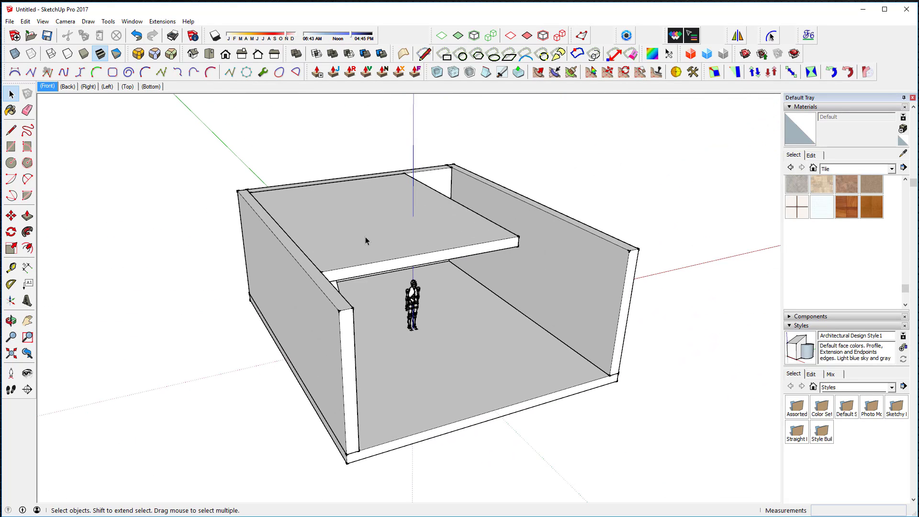
click(797, 185)
click(497, 373)
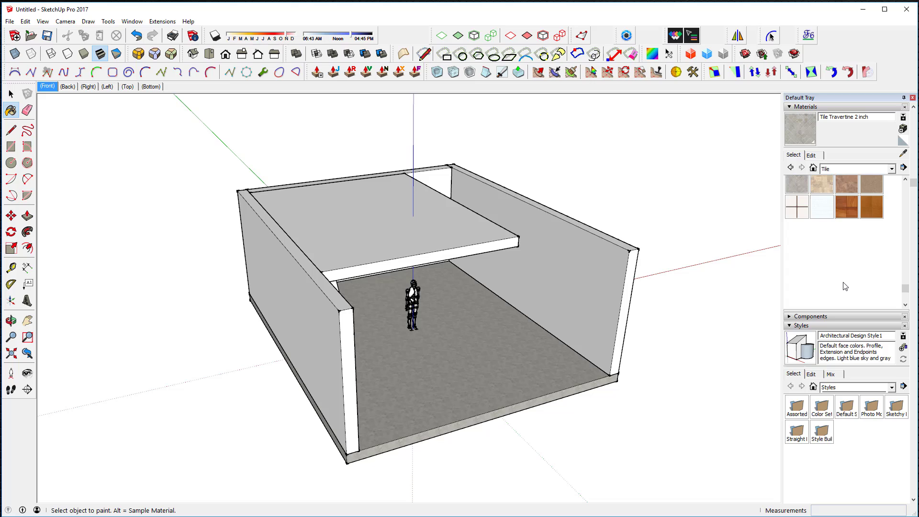
Paint the roof slab with Tile Hexagon White, keeping the Tile material library active.
click(846, 206)
scroll(813, 203, up, 2)
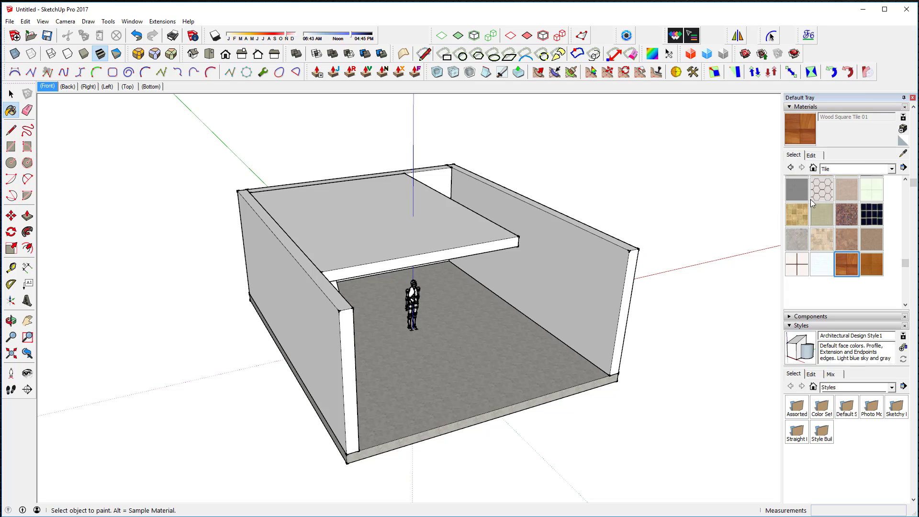
click(820, 192)
click(420, 231)
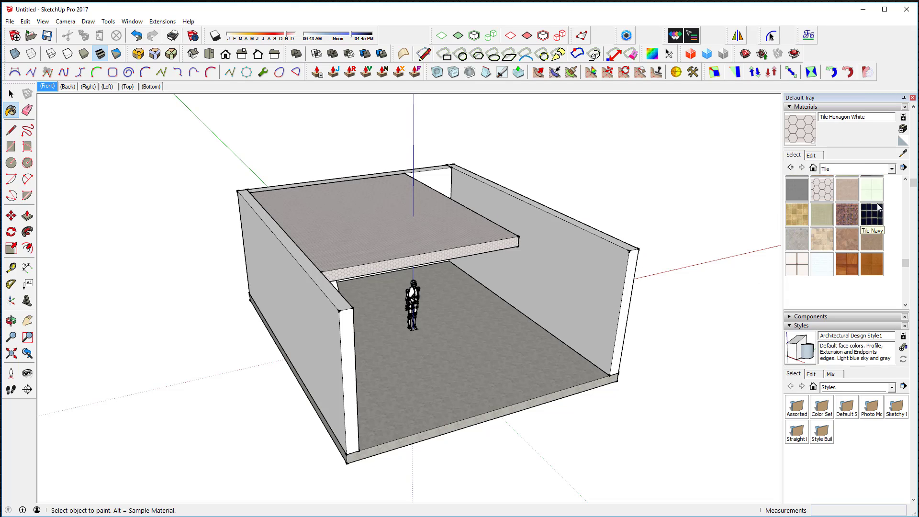
click(891, 168)
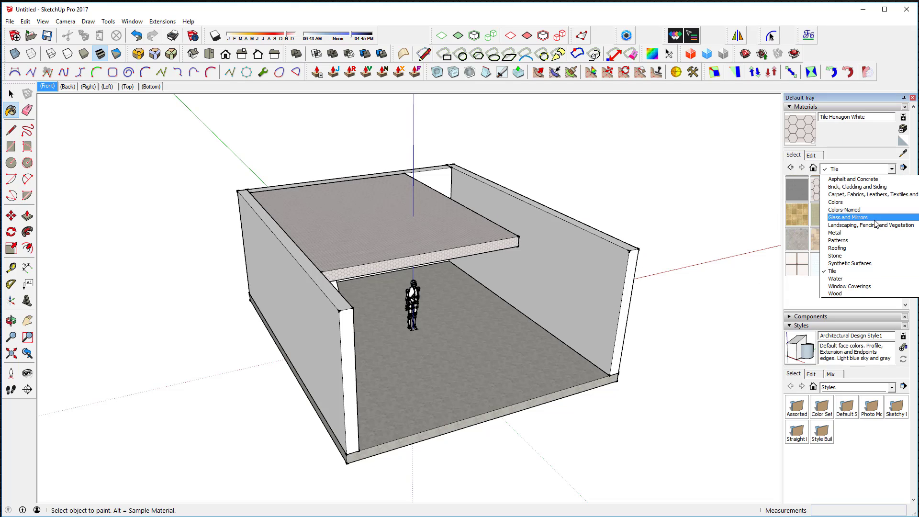
click(853, 270)
Draw a small square on the floor in front of the mannequin and pull it up into a cube.
middle_drag(582, 254, 321, 283)
scroll(319, 294, up, 3)
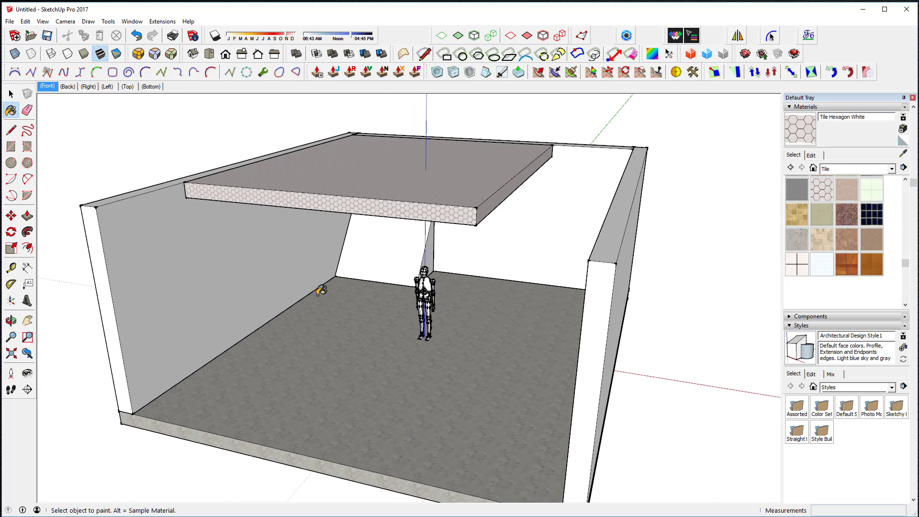
click(13, 149)
click(313, 407)
key(p)
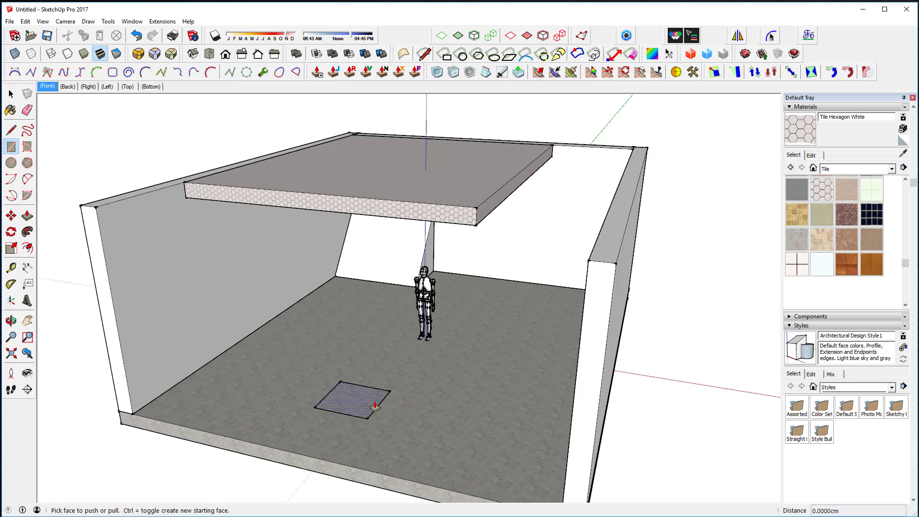
click(355, 399)
click(352, 350)
Group the cube and move it about 258 cm across the floor, towards the back of the room.
key(space)
triple_click(347, 388)
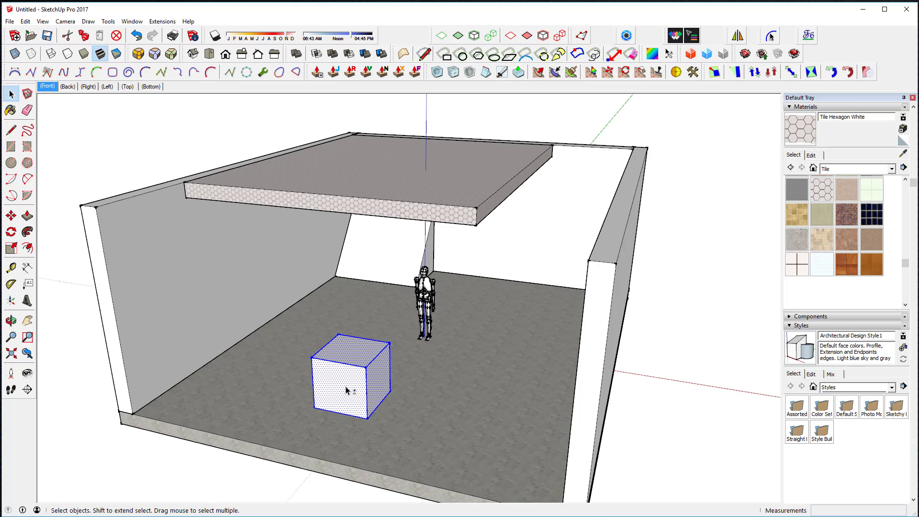
key(shift+g)
key(m)
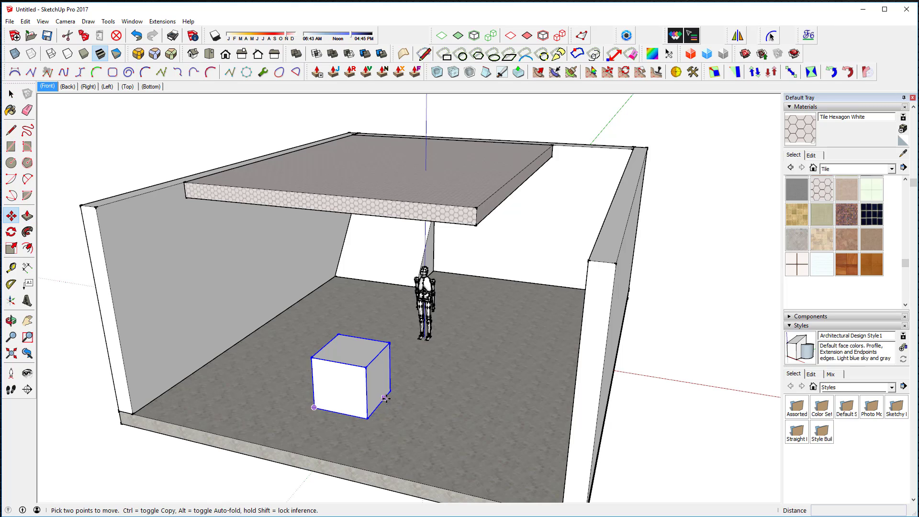
click(399, 384)
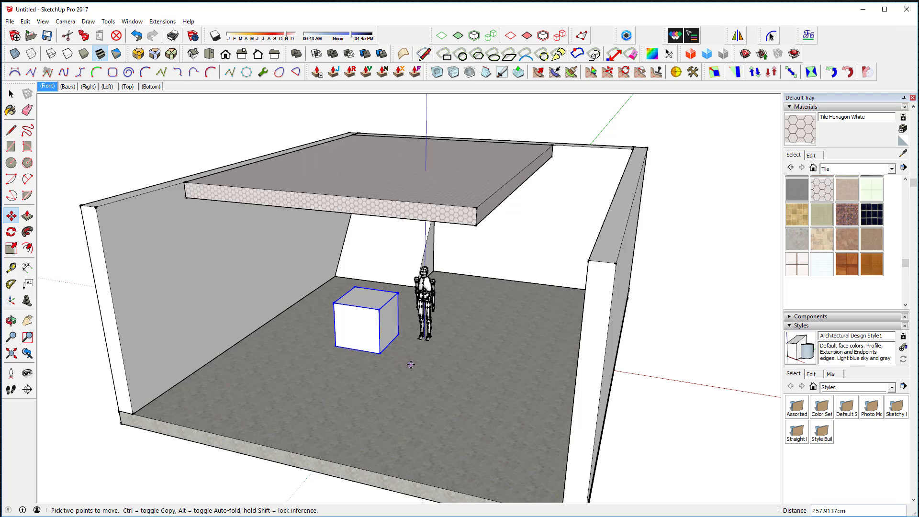
Try painting the whole cube group with White Square Tile, inspect its faces inside the group, and undo the painting.
click(801, 273)
click(369, 314)
scroll(367, 312, up, 5)
mouse_move(365, 311)
middle_down()
mouse_move(238, 314)
mouse_move(256, 299)
mouse_move(294, 294)
middle_up()
scroll(258, 299, down, 2)
scroll(277, 303, down, 5)
key(space)
double_click(298, 294)
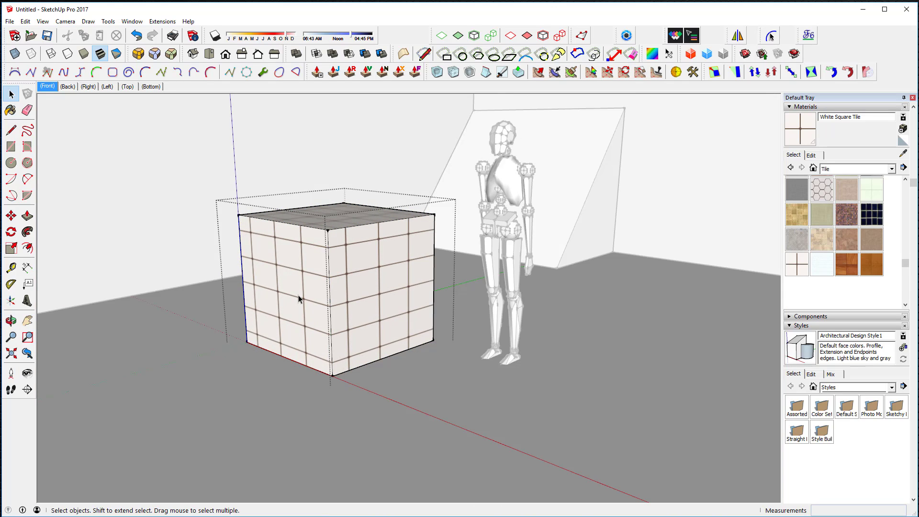
key(p)
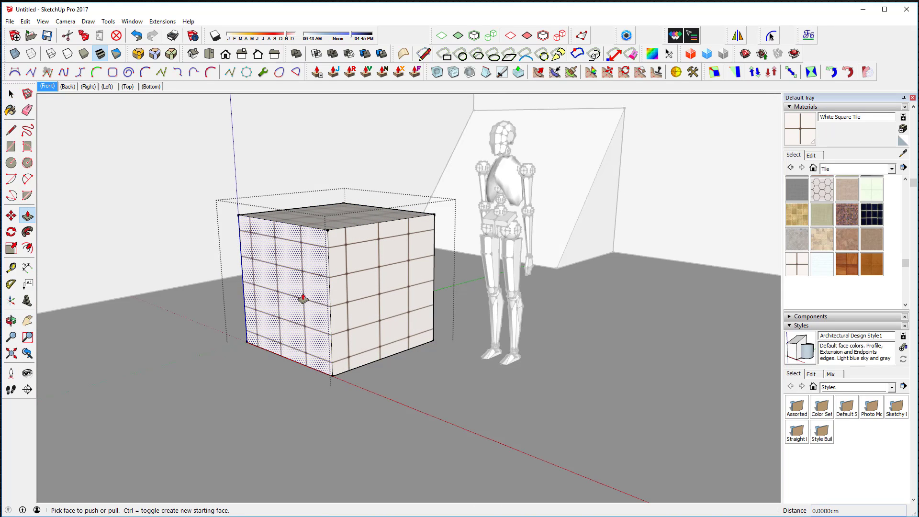
key(ctrl+z)
key(ctrl+z)
Open the cube group, select all its geometry and paint the faces with White Square Tile.
key(space)
click(317, 286)
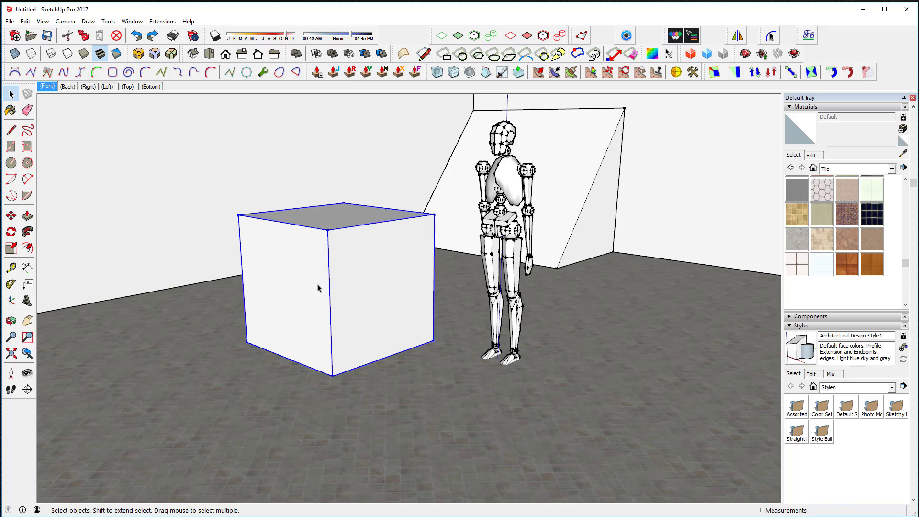
double_click(317, 288)
triple_click(317, 288)
key(b)
click(295, 267)
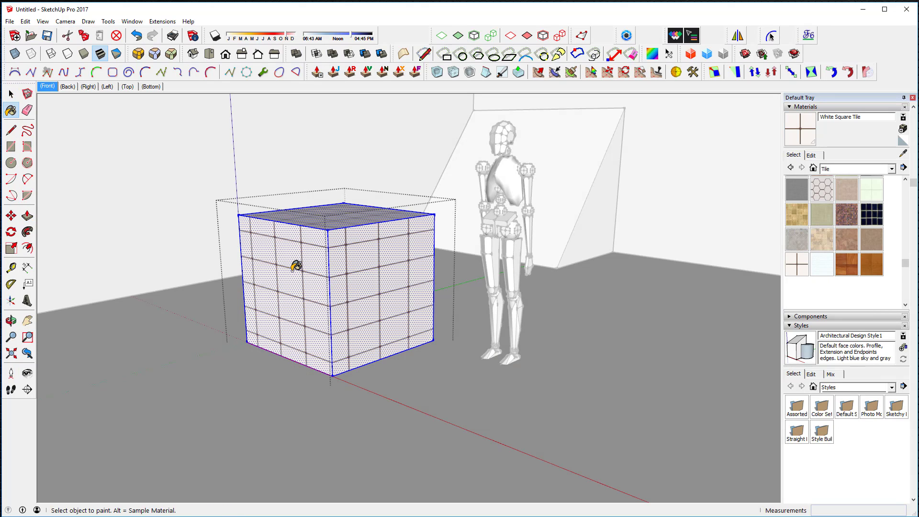
Try pushing or pulling a side face of the tiled cube, and undo the change.
key(p)
drag(296, 278, 287, 304)
key(ctrl+z)
Select the cube's geometry, float the SketchUV toolbar, and apply a Box Map to the tiled faces.
key(space)
triple_click(400, 287)
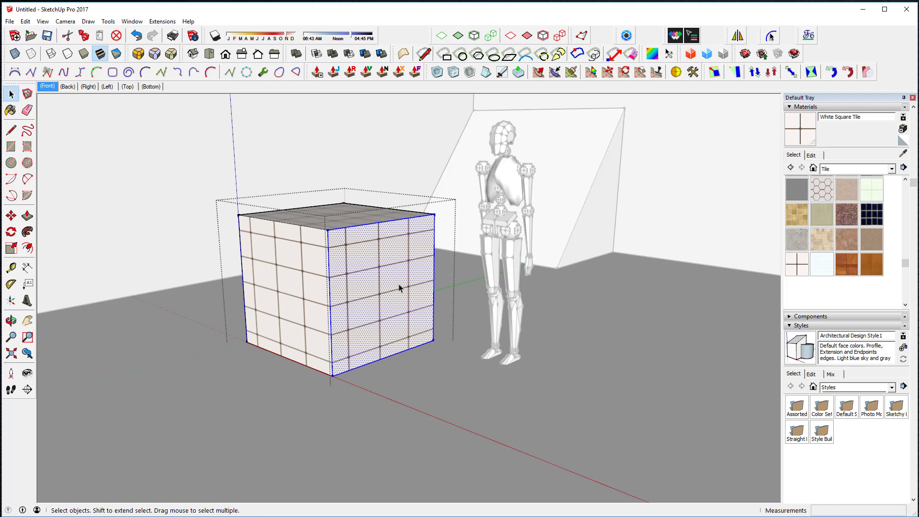
mouse_move(643, 55)
mouse_down()
mouse_move(666, 112)
mouse_move(688, 113)
mouse_up()
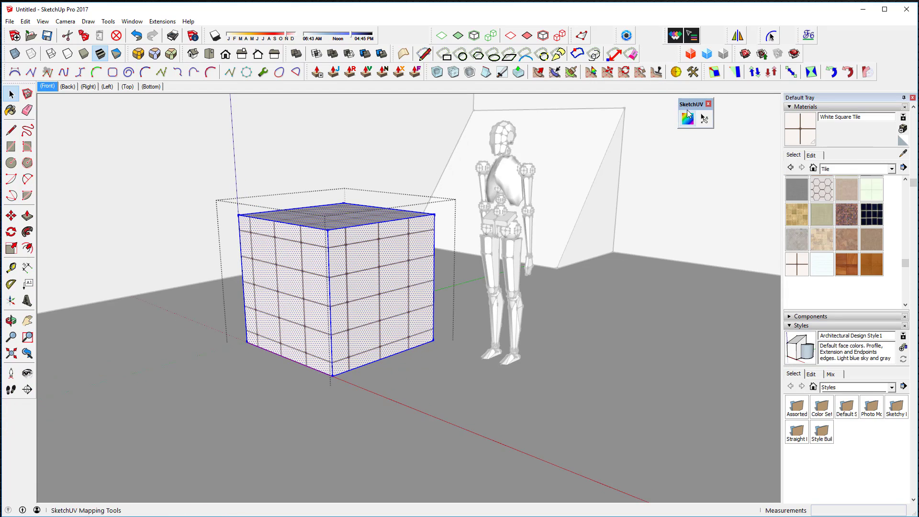
click(688, 119)
right_click(402, 248)
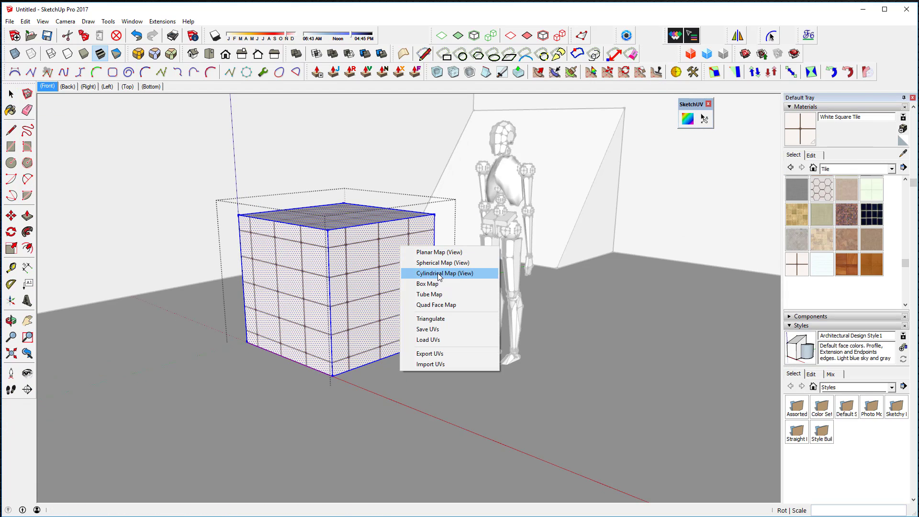
click(459, 285)
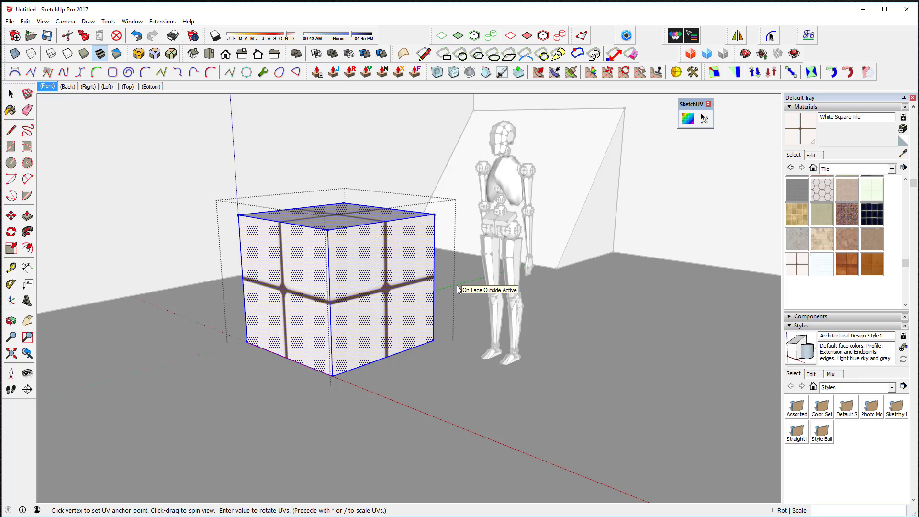
Try pulling out a side face of the box-mapped cube about 46 cm, and undo the extension.
click(11, 94)
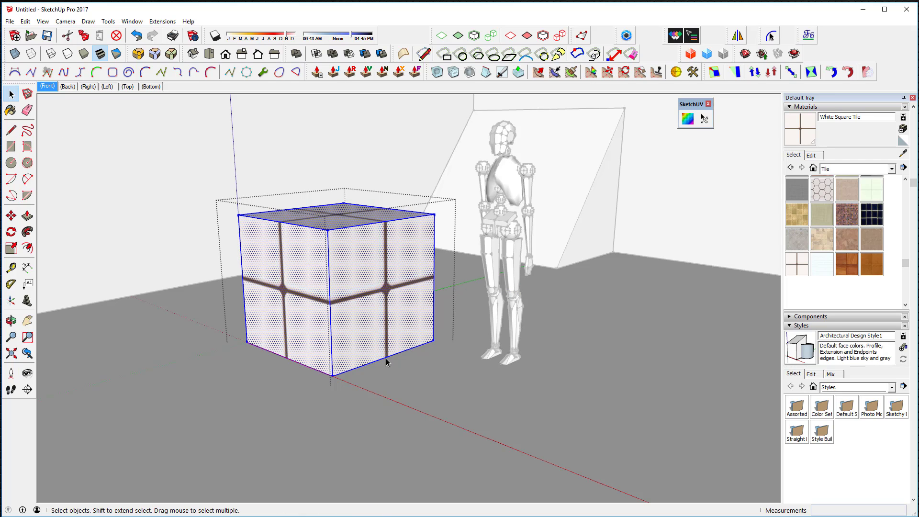
key(Escape)
key(p)
drag(267, 322, 234, 317)
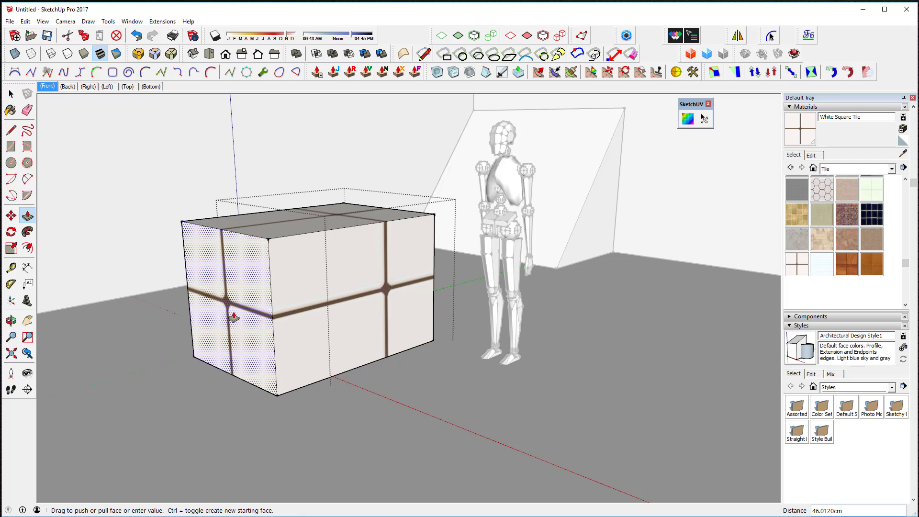
key(ctrl+z)
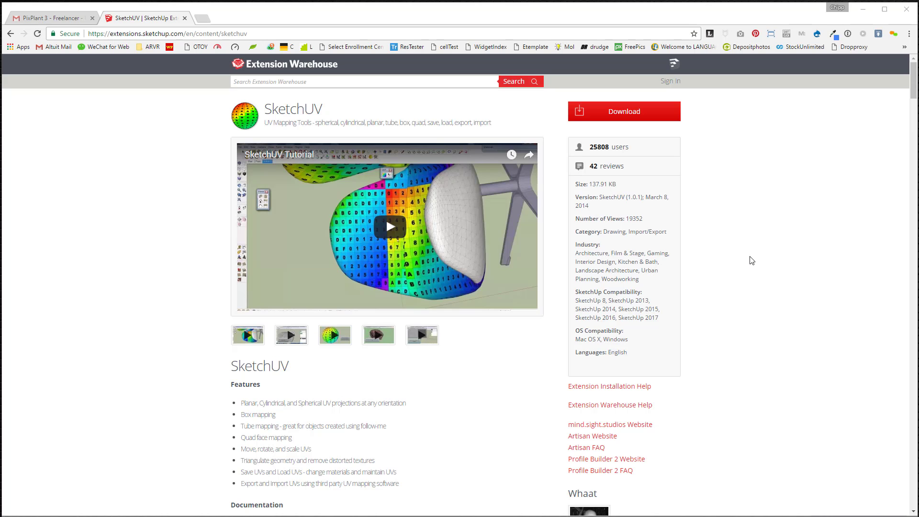
Look over the SketchUV extension's features and documentation on its Extension Warehouse page in the browser.
scroll(776, 307, down, 3)
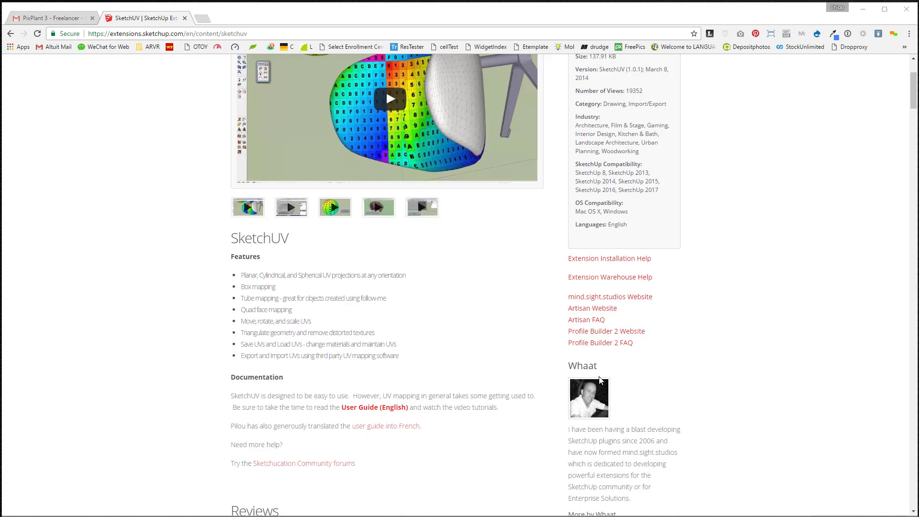
scroll(745, 338, up, 3)
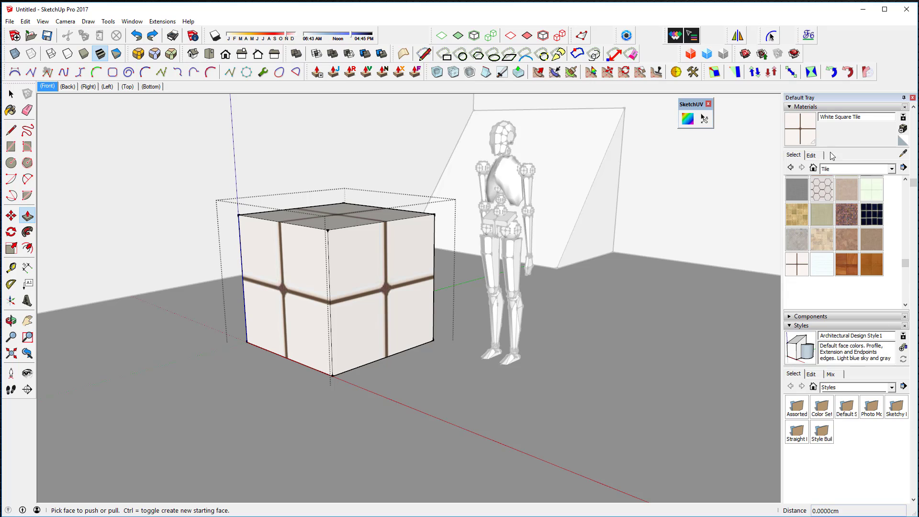
Select all of the cube's geometry and repaint its faces with the Default material.
click(903, 141)
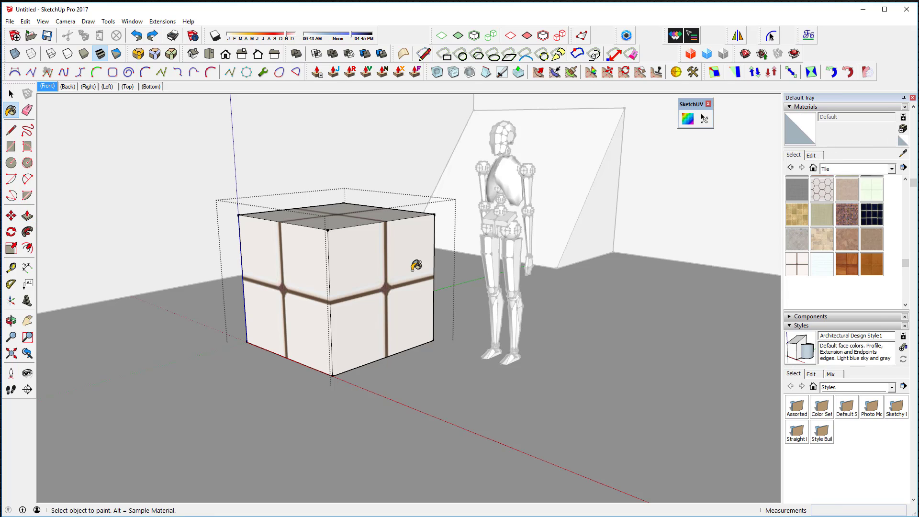
click(360, 258)
key(ctrl+a)
click(349, 261)
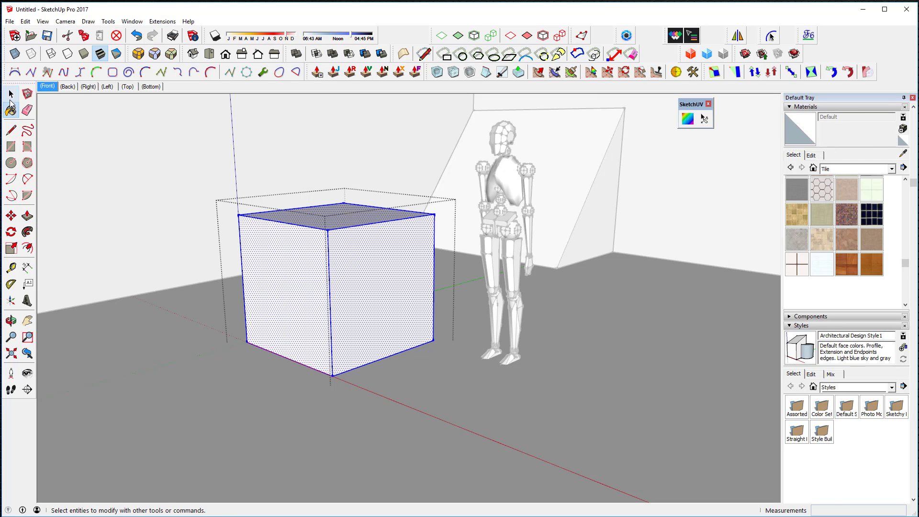
Paint the selected cube faces with Wood Square Tile 01 and apply a SketchUV Box Map.
click(837, 269)
click(381, 249)
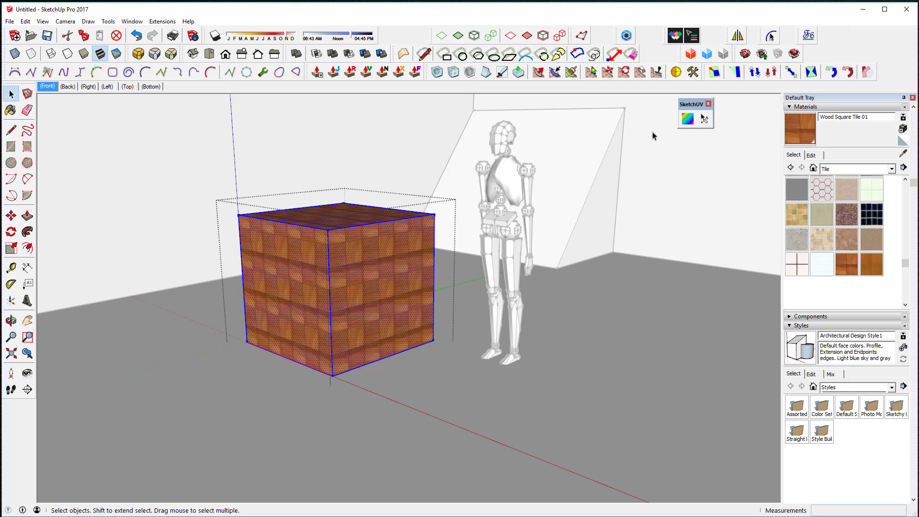
click(687, 119)
right_click(370, 263)
click(419, 302)
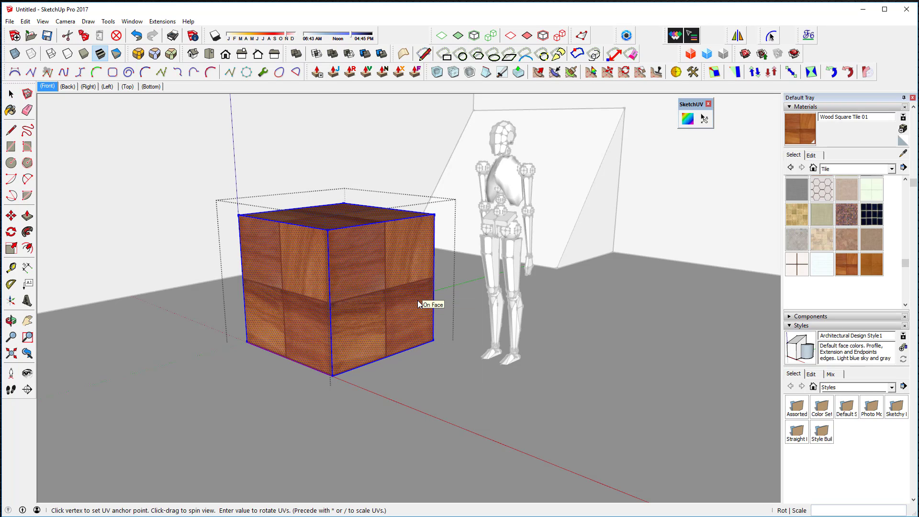
Reset the cube's faces to the Default material and apply a SketchUV Box Map to them.
click(901, 140)
click(384, 250)
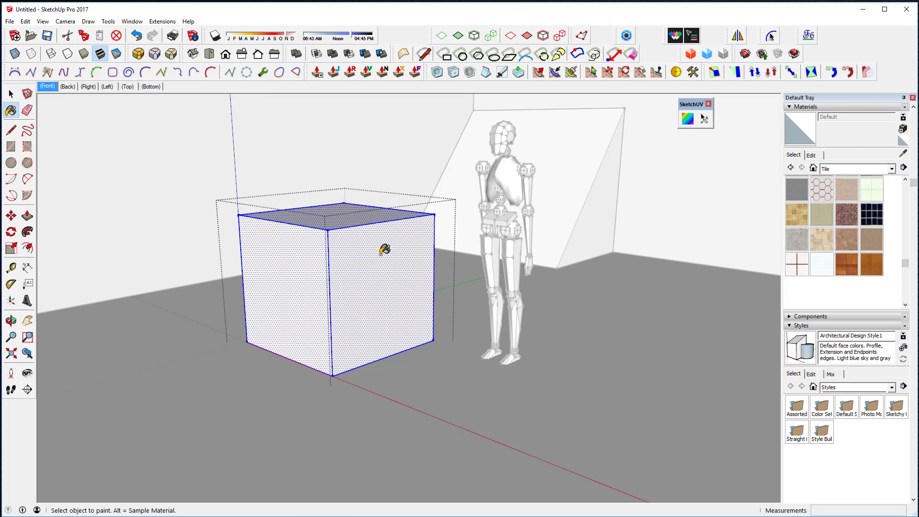
click(692, 123)
right_click(396, 267)
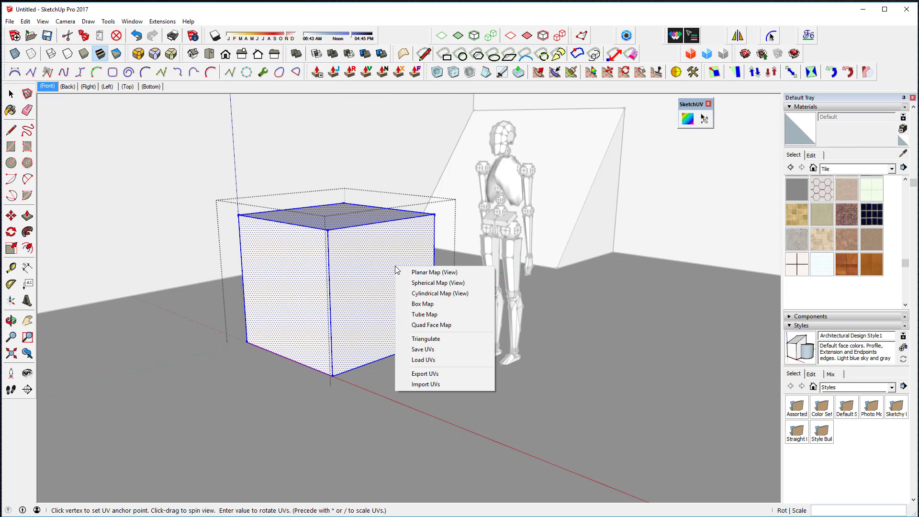
click(429, 306)
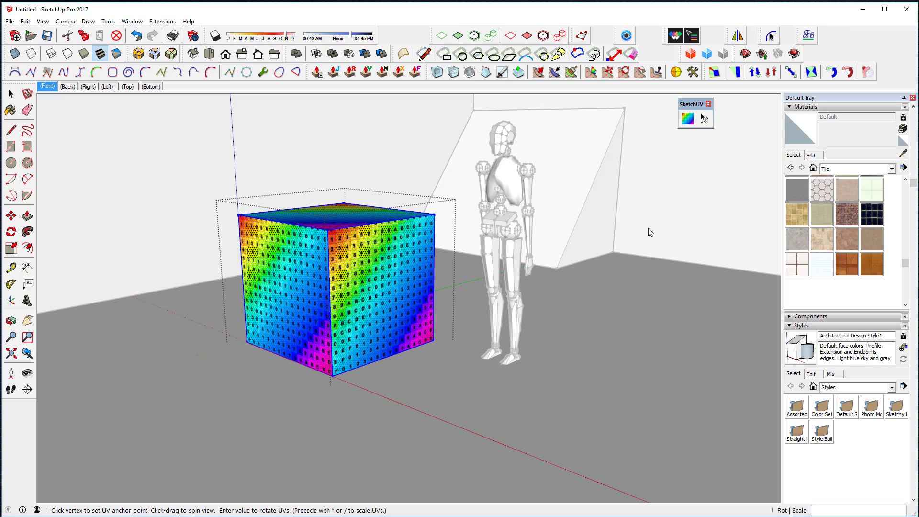
Scale the cube's UVs by /5, /3 and *2 in succession, and leave the UV mapping tool.
text(/5)
key(Return)
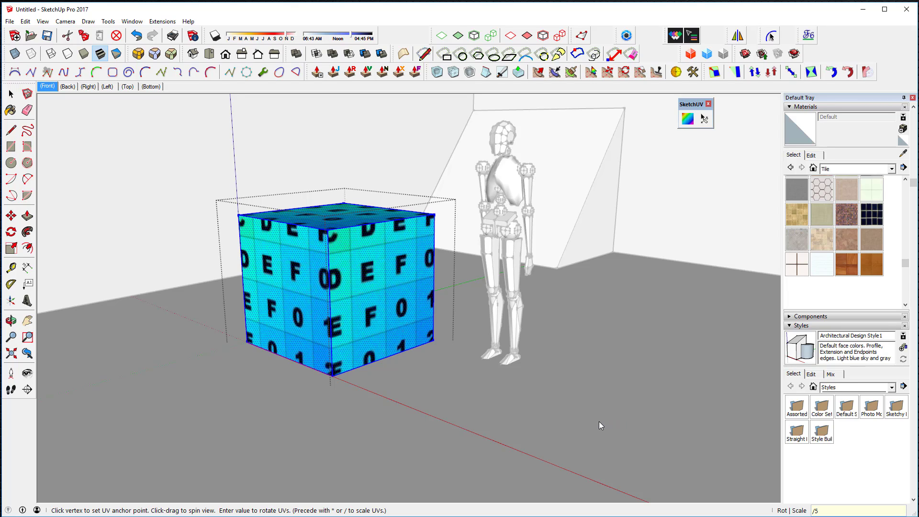
text(/3)
key(Return)
text(*2)
key(Return)
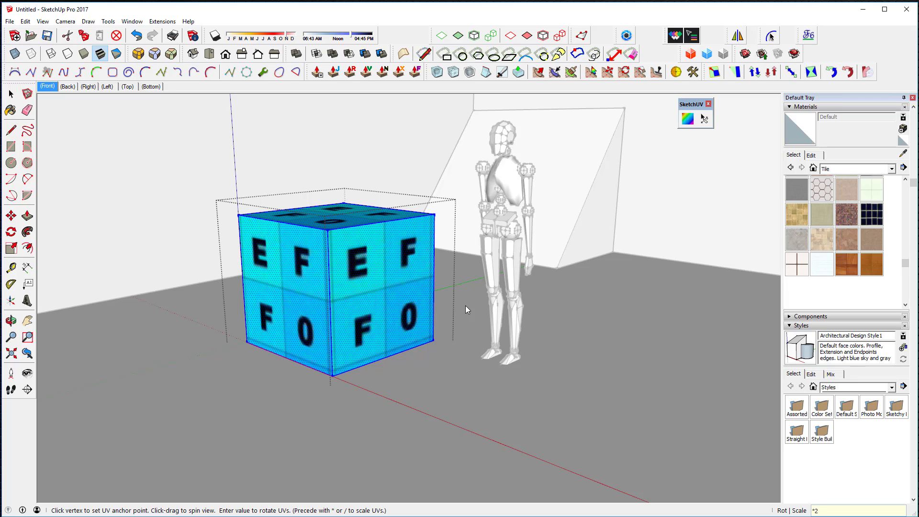
click(11, 94)
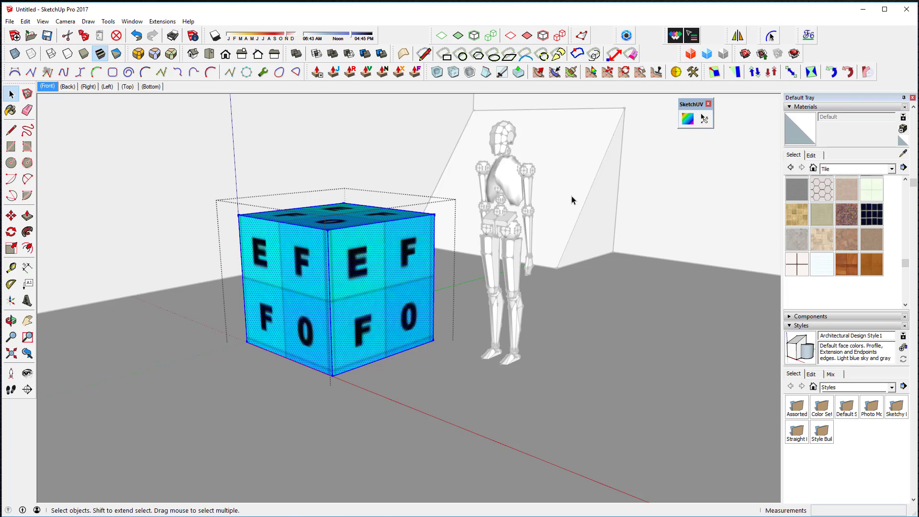
Leave the cube's editing context and explode the standing mannequin component.
scroll(532, 257, down, 3)
click(251, 395)
scroll(554, 234, up, 4)
click(510, 185)
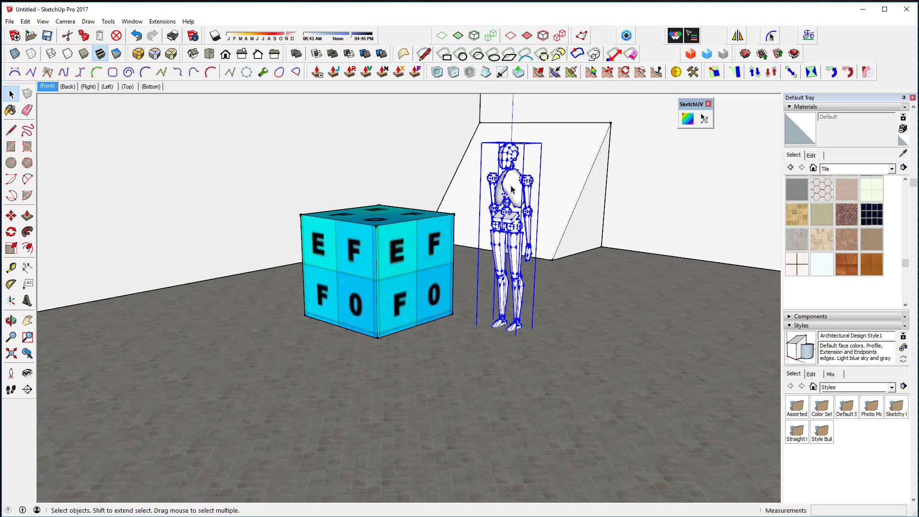
right_click(511, 189)
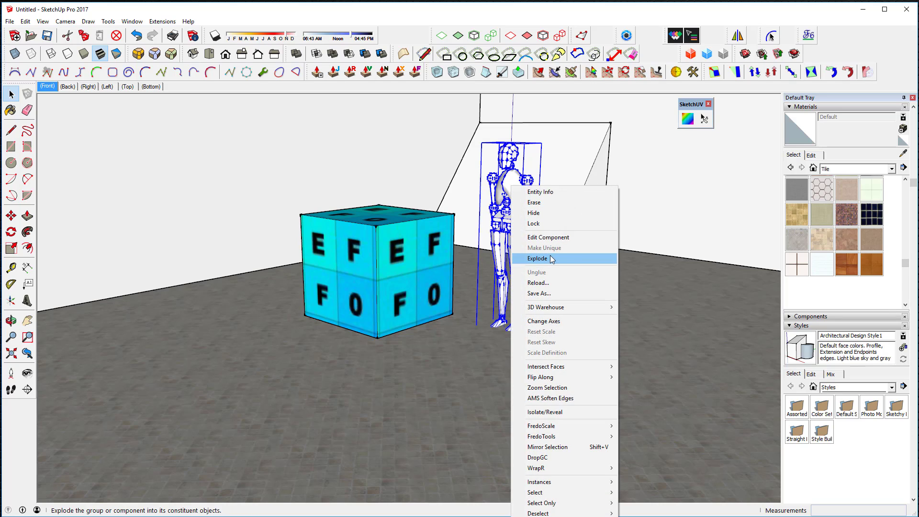
click(550, 255)
Explode the mannequin's nested groups repeatedly, down through the head, arms, legs, hands and feet, until only loose geometry remains.
right_click(522, 187)
click(551, 238)
right_click(510, 181)
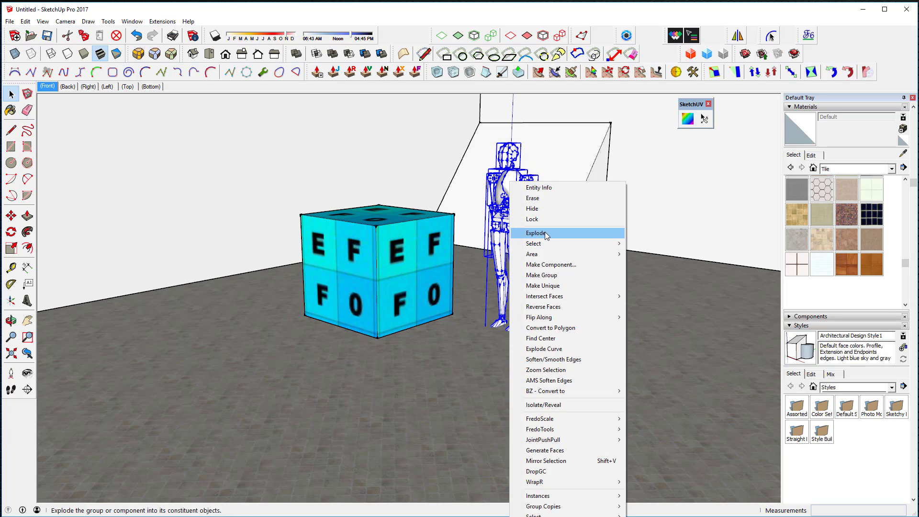
click(544, 233)
right_click(515, 189)
click(549, 240)
right_click(510, 182)
click(541, 237)
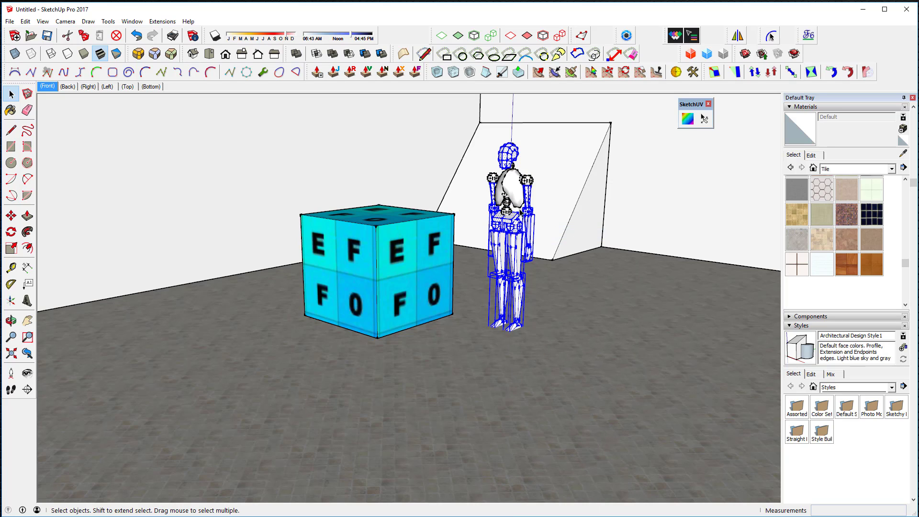
right_click(520, 154)
click(546, 205)
right_click(519, 248)
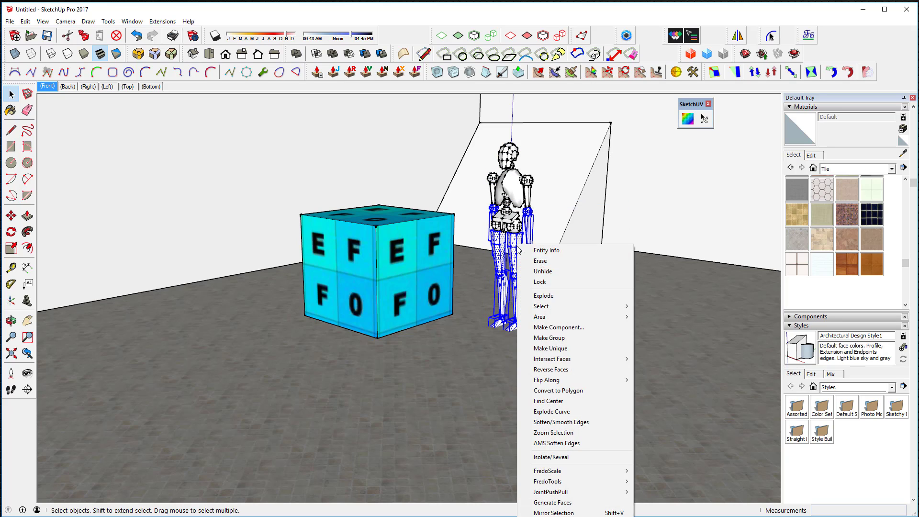
click(553, 294)
right_click(529, 222)
click(566, 272)
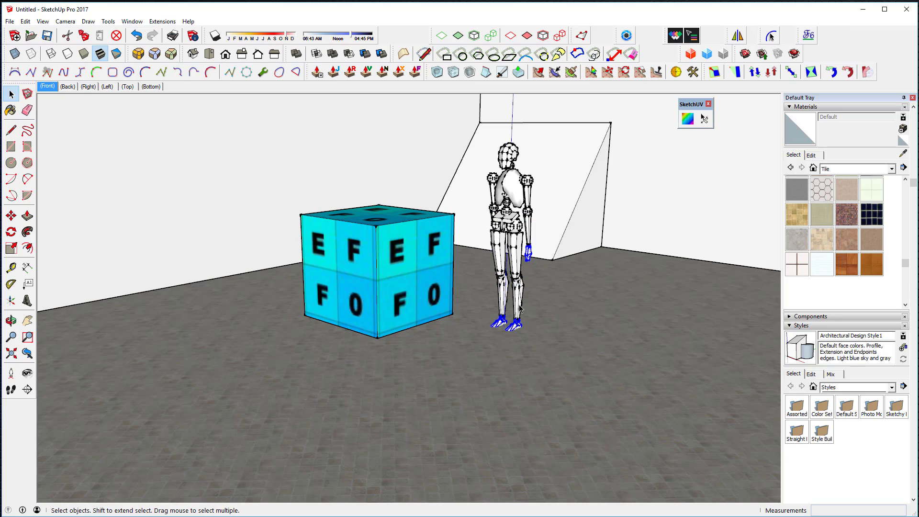
right_click(528, 251)
click(527, 232)
Select the whole exploded mannequin and apply a SketchUV Box Map to it.
middle_drag(530, 256, 718, 215)
drag(440, 135, 529, 349)
mouse_move(618, 304)
middle_down()
mouse_move(487, 341)
mouse_move(642, 312)
mouse_move(570, 323)
middle_up()
right_click(479, 188)
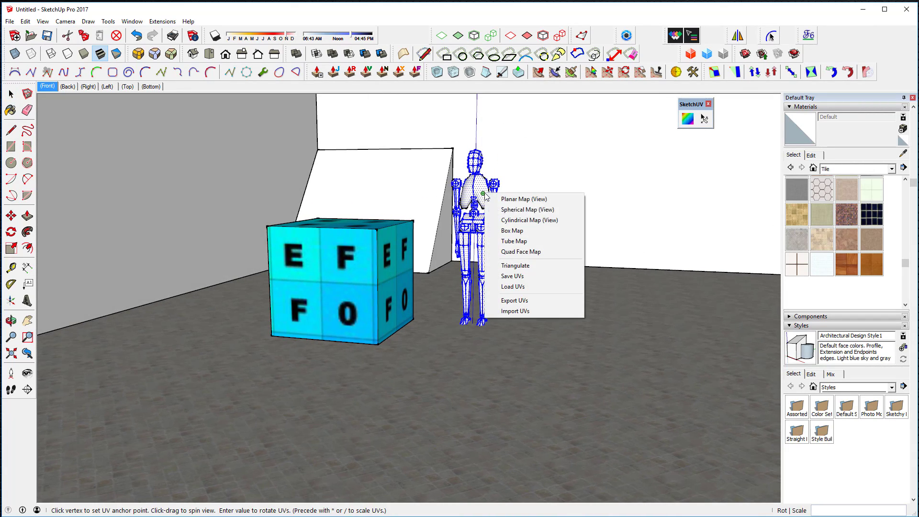
click(545, 241)
Scale the mannequin's UVs by *.5.
middle_drag(545, 242, 508, 216)
scroll(508, 216, up, 4)
scroll(509, 215, down, 2)
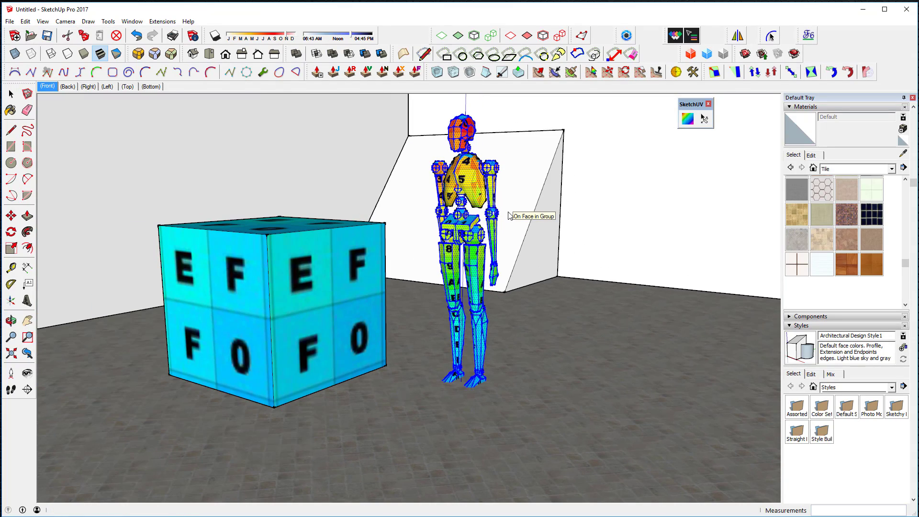
middle_drag(510, 216, 513, 218)
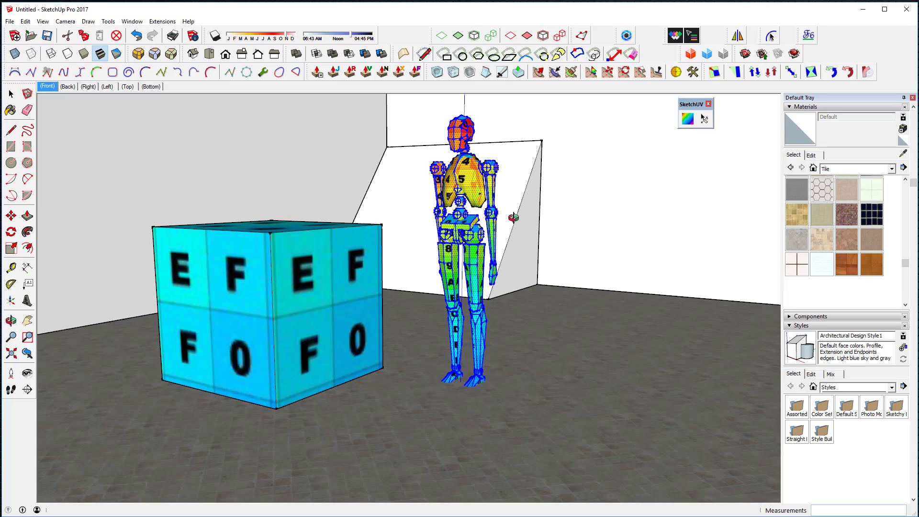
text(5)
key(Return)
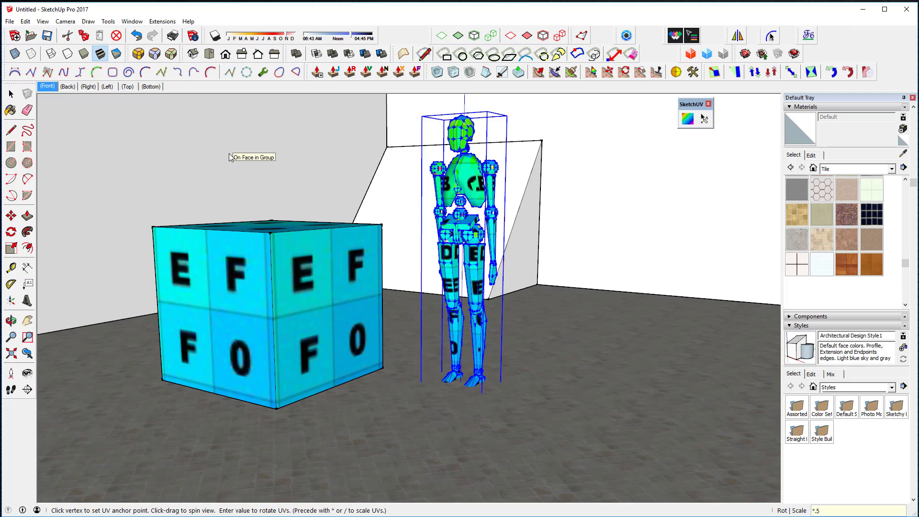
Create a 3D sphere with a radius of 50.
scroll(394, 240, down, 5)
middle_drag(393, 240, 427, 296)
click(88, 21)
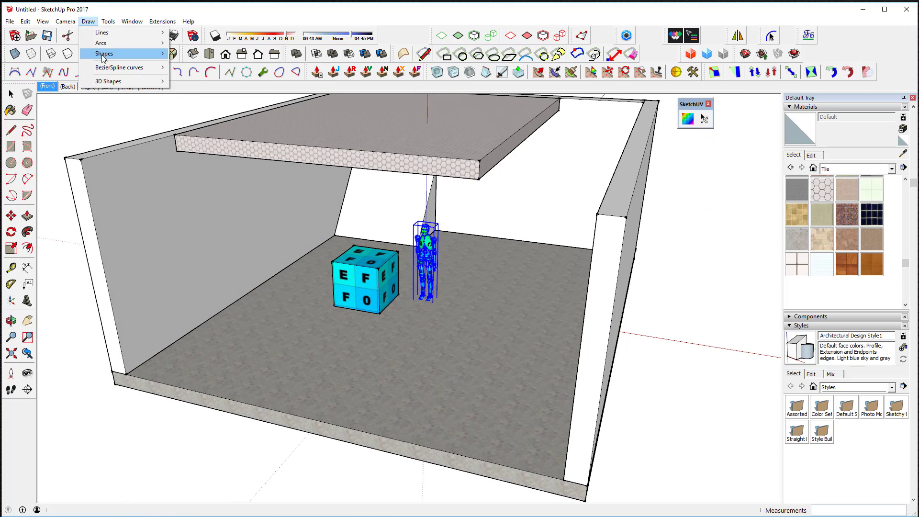
mouse_move(119, 54)
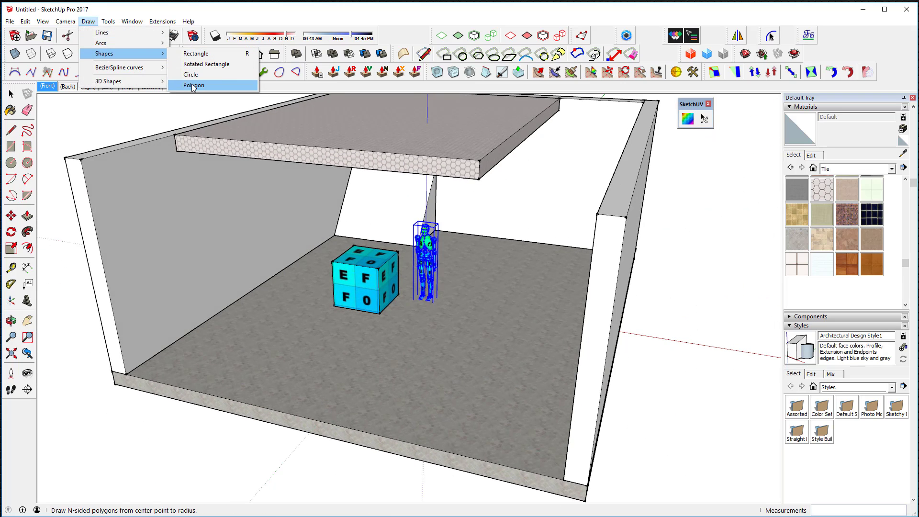
mouse_move(125, 81)
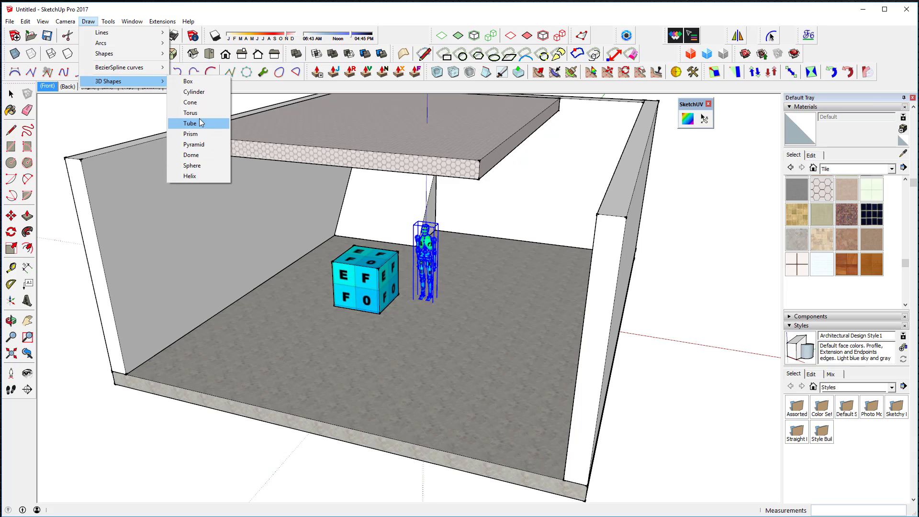
click(193, 166)
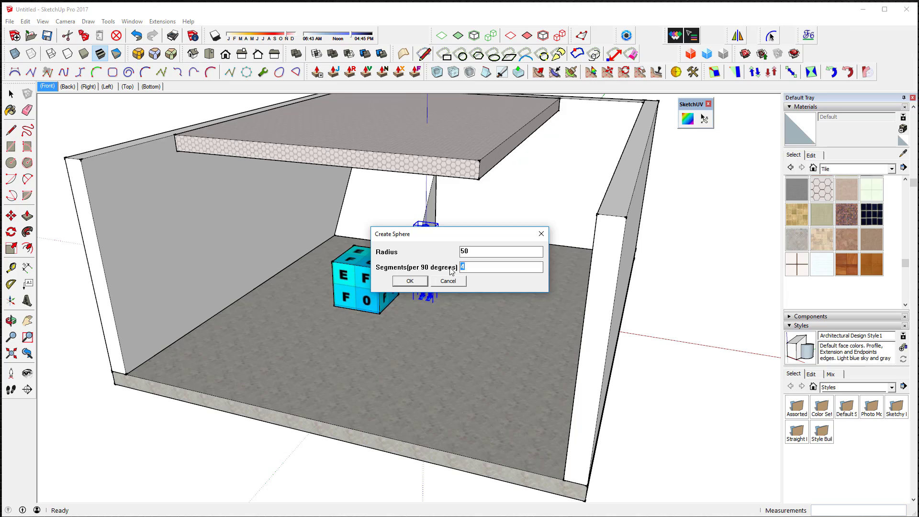
key(Return)
key(space)
Move the new sphere out in front of the cube and raise it 50 cm so it rests on the floor.
click(445, 307)
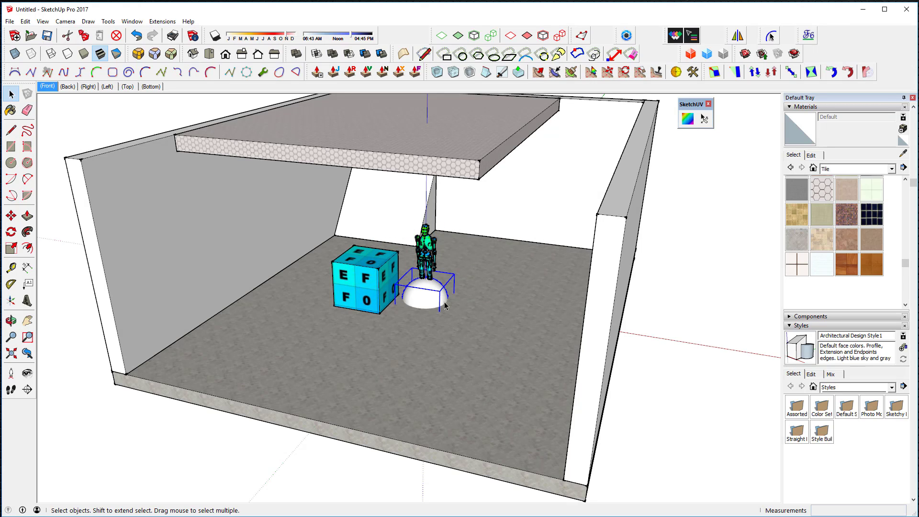
key(m)
click(463, 306)
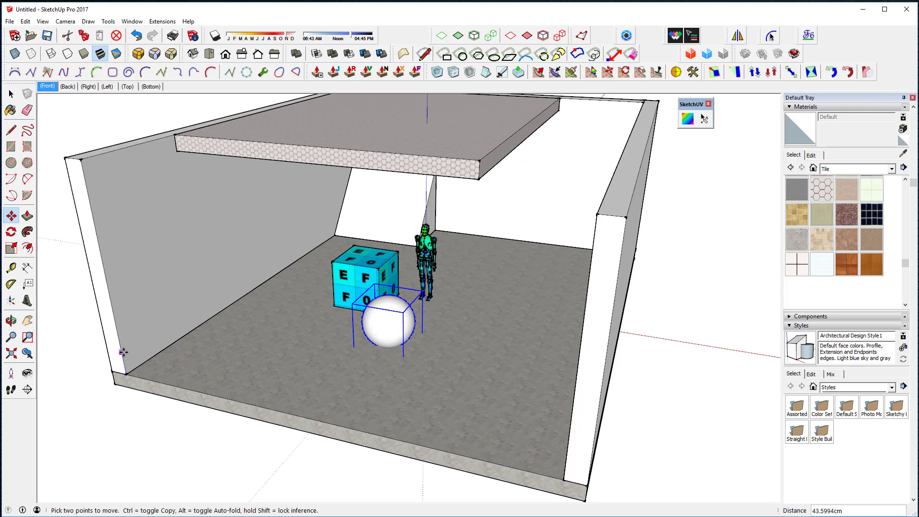
text(50)
click(11, 94)
Open the sphere for editing, select all its geometry and apply a SketchUV Spherical Map from the current view.
middle_drag(415, 351, 325, 298)
scroll(361, 304, up, 4)
double_click(368, 306)
click(369, 308)
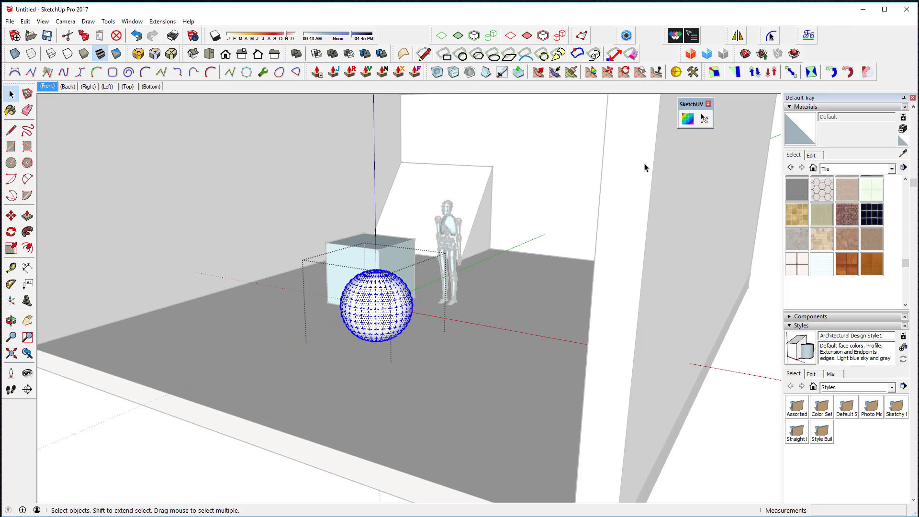
click(688, 118)
right_click(375, 301)
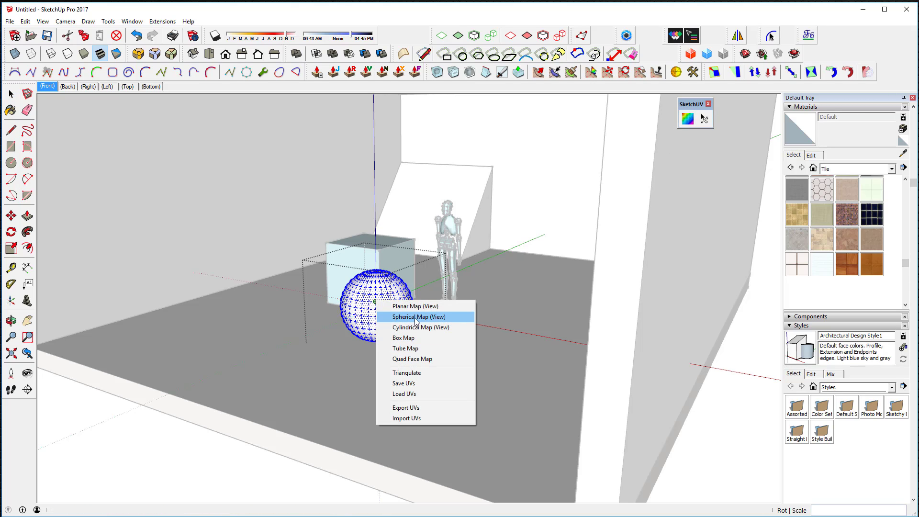
click(415, 319)
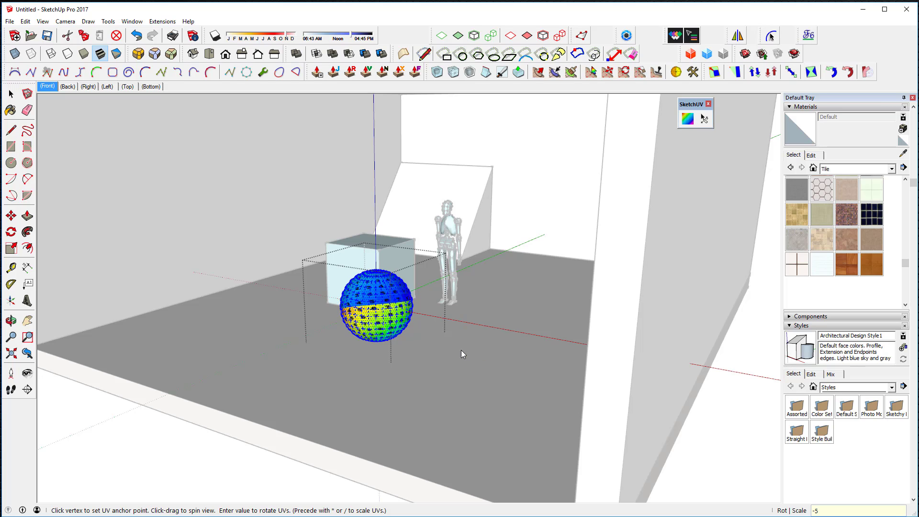
Reapply the Spherical Map to the sphere from the standard Front view and scale its UVs by /5.
middle_drag(389, 332, 455, 280)
scroll(455, 280, up, 3)
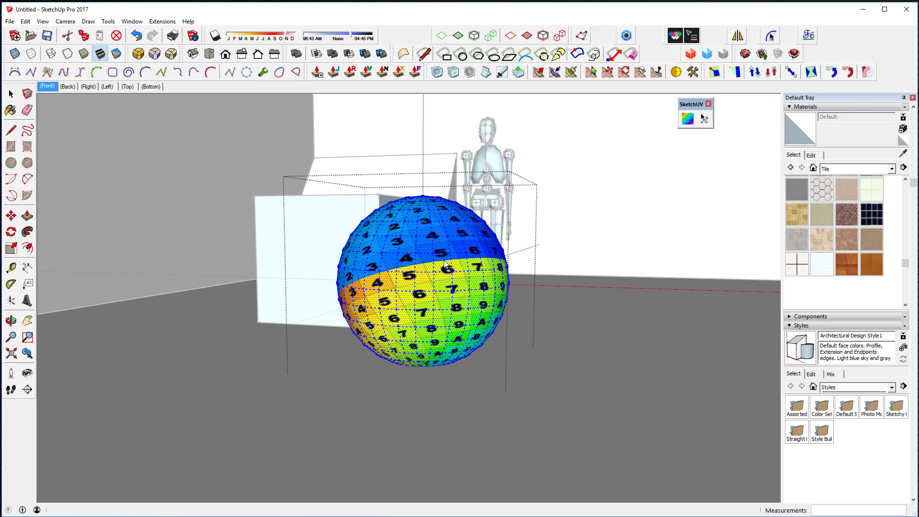
right_click(445, 262)
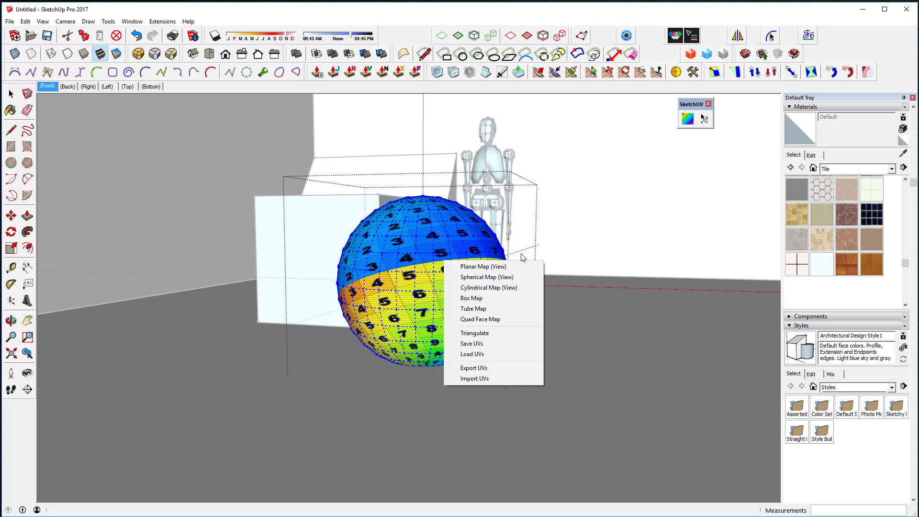
click(48, 86)
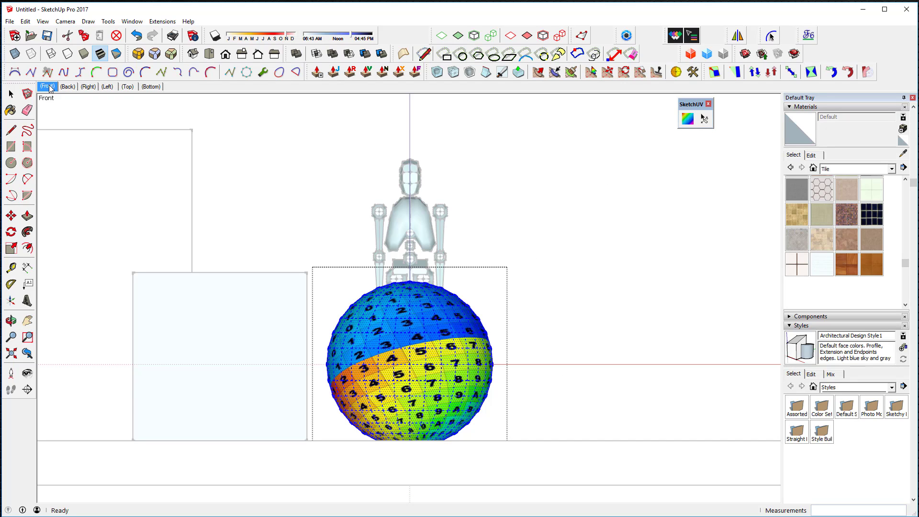
right_click(447, 325)
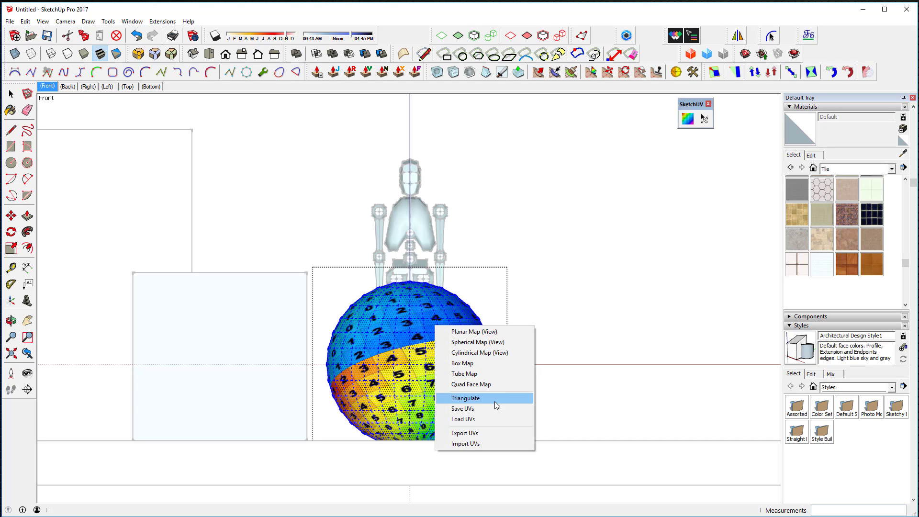
click(498, 346)
text(5)
key(Return)
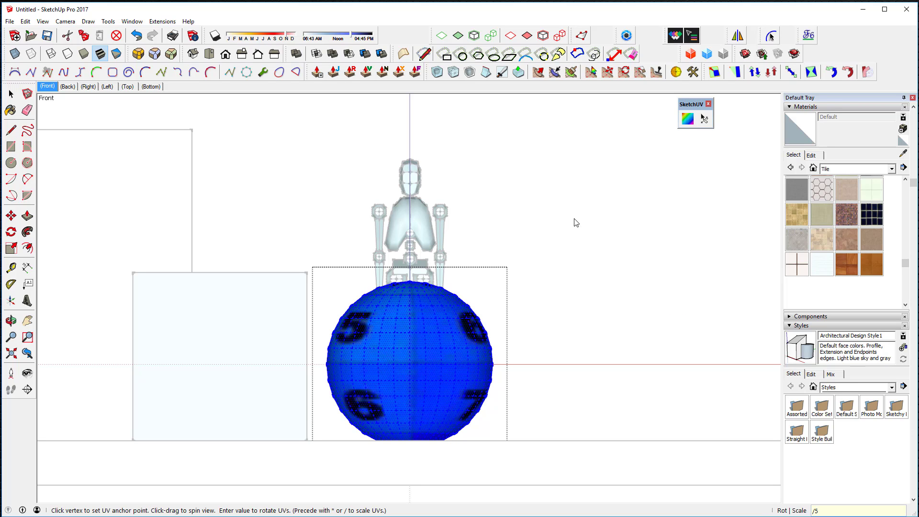
key(space)
Leave the sphere's editing context and place a copy of it about 127 cm away across the floor.
middle_drag(564, 308, 423, 370)
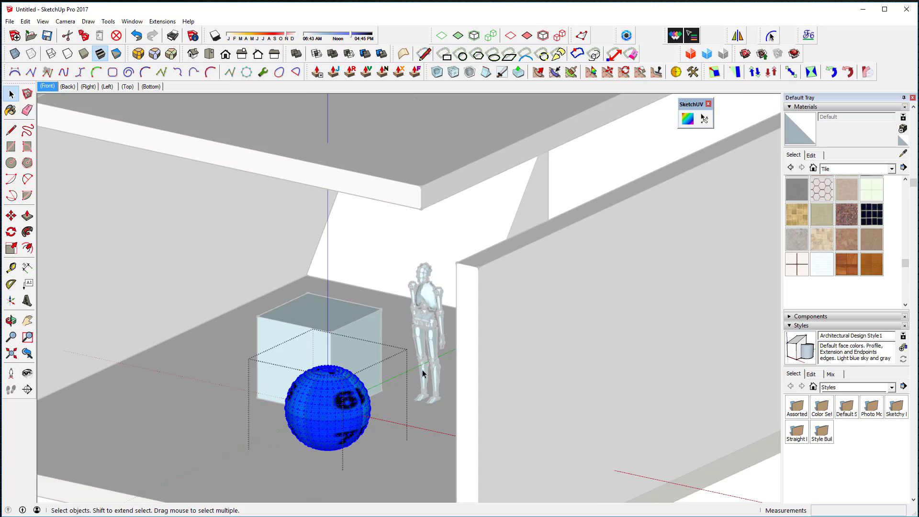
click(328, 388)
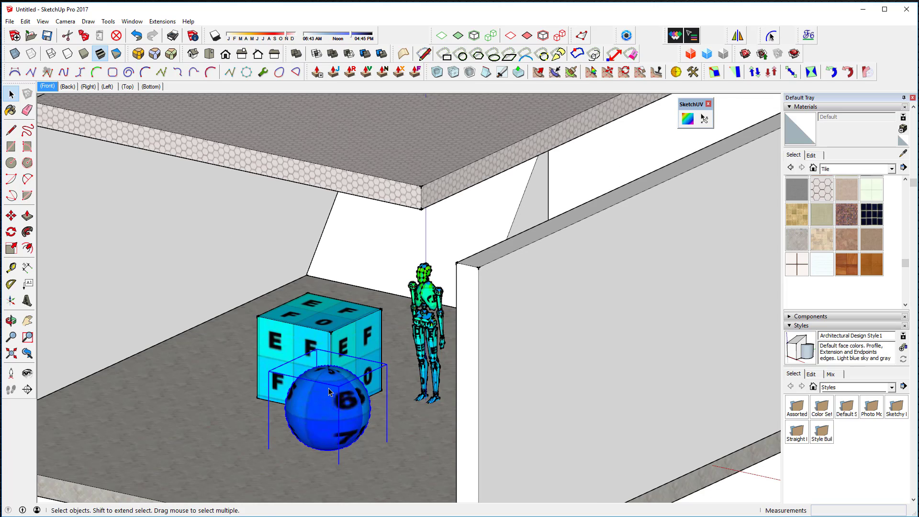
key(m)
click(247, 407)
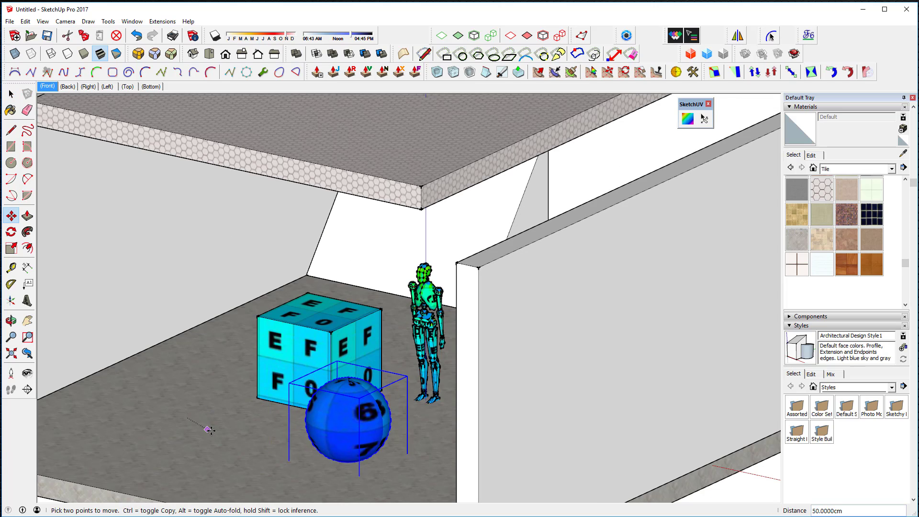
click(88, 395)
key(ctrl)
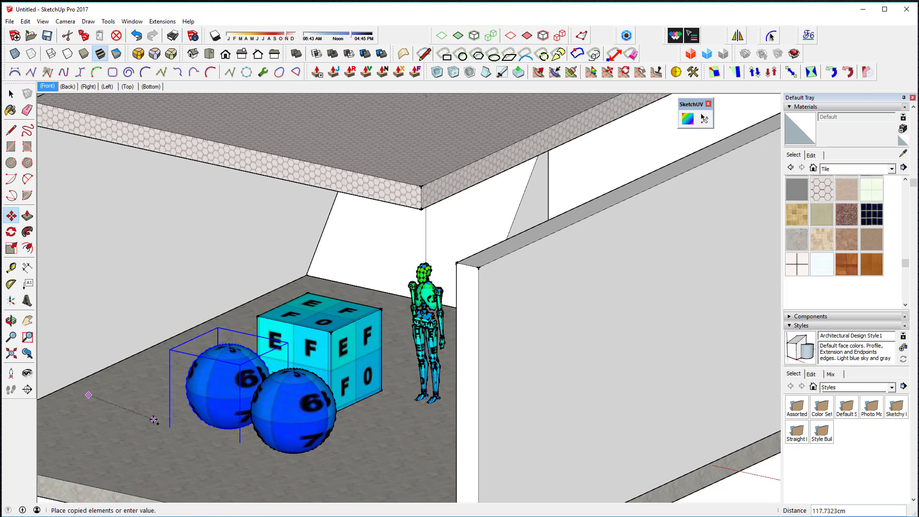
click(178, 415)
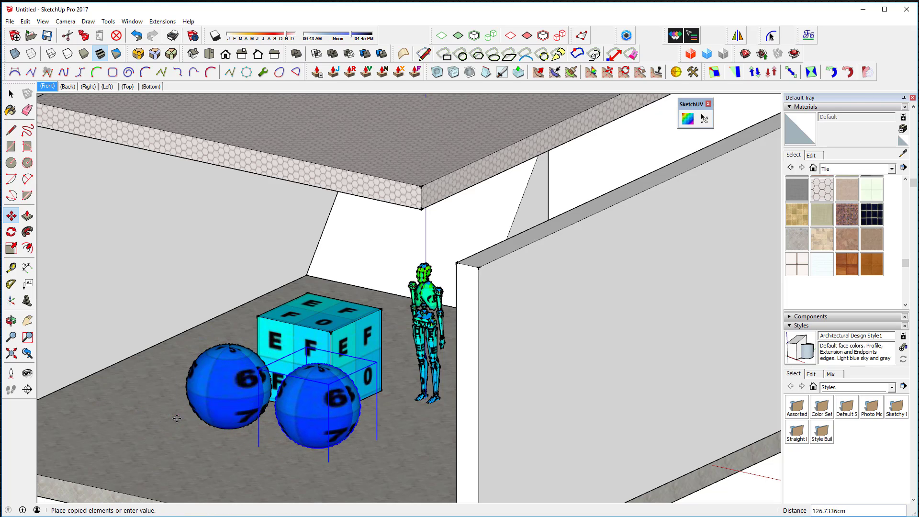
Open the copied sphere for editing, select all its geometry and apply a SketchUV Box Map.
middle_drag(318, 427, 325, 398)
key(space)
triple_click(324, 399)
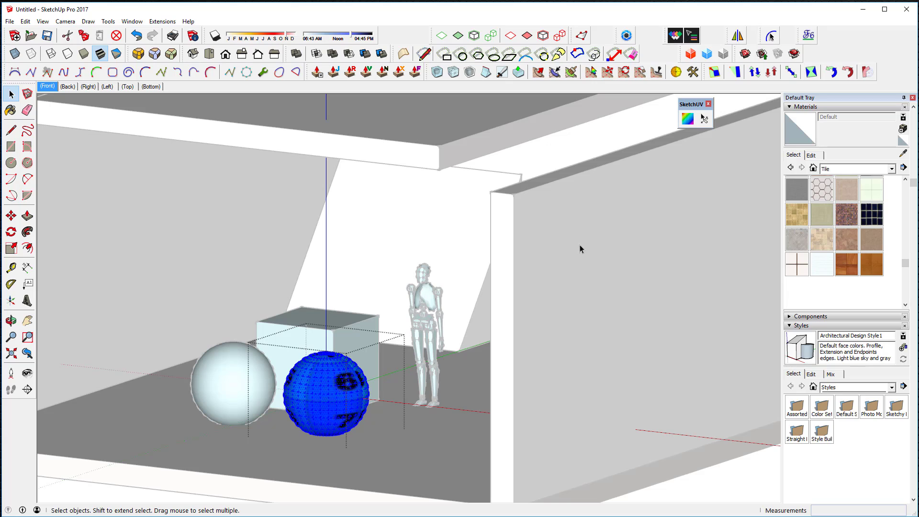
click(688, 119)
right_click(327, 380)
click(375, 422)
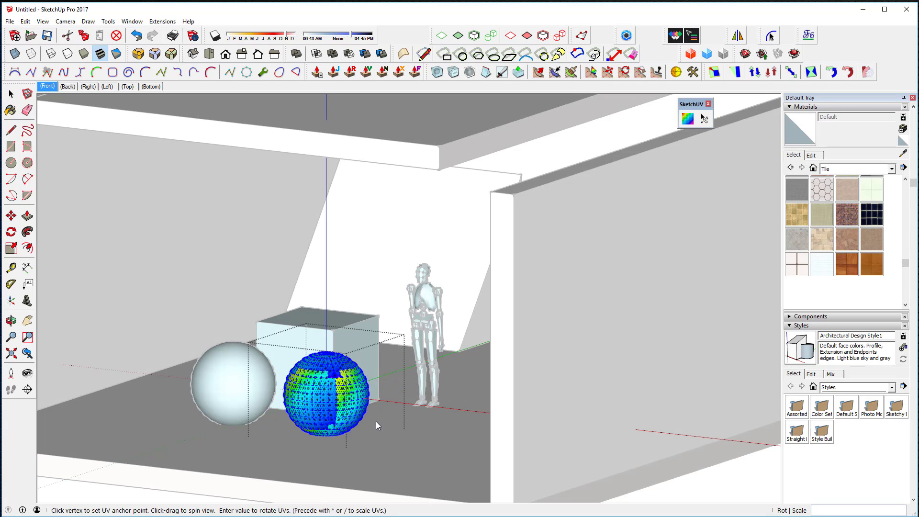
Scale the copied sphere's UVs by /5 and then /2, and leave its editing context.
text(/5)
key(Return)
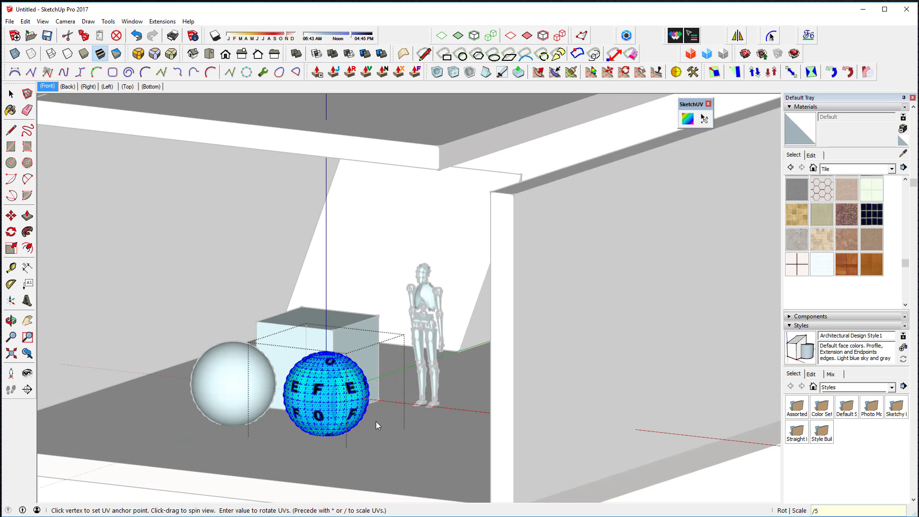
text(/2)
key(Return)
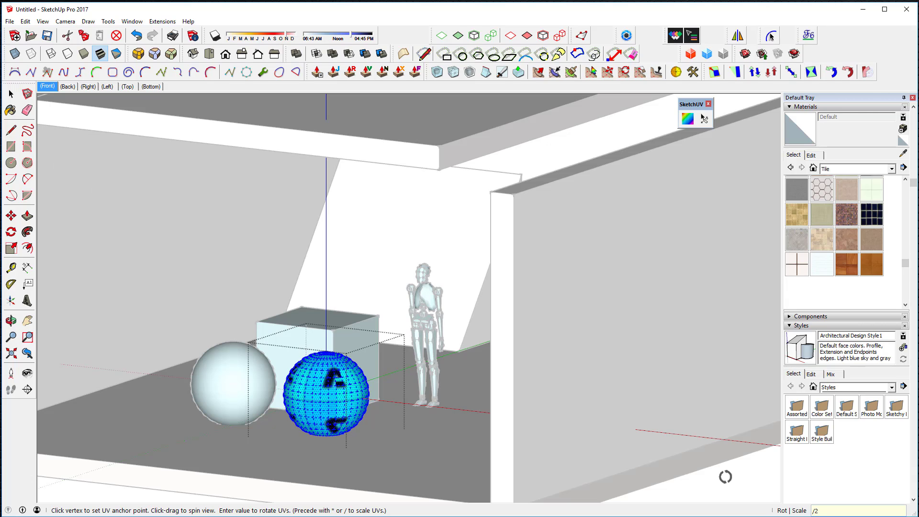
click(11, 93)
click(75, 488)
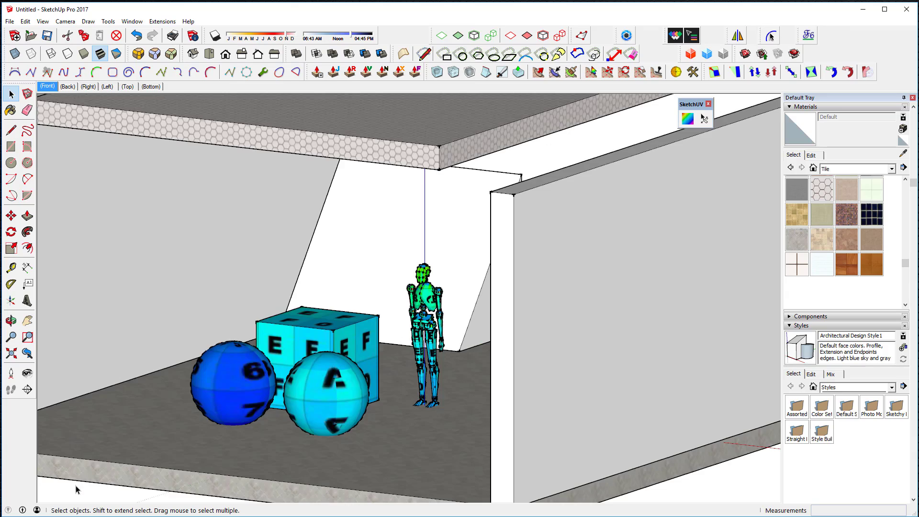
mouse_move(209, 414)
middle_down()
mouse_move(224, 392)
mouse_move(325, 418)
mouse_move(253, 408)
mouse_move(412, 410)
middle_up()
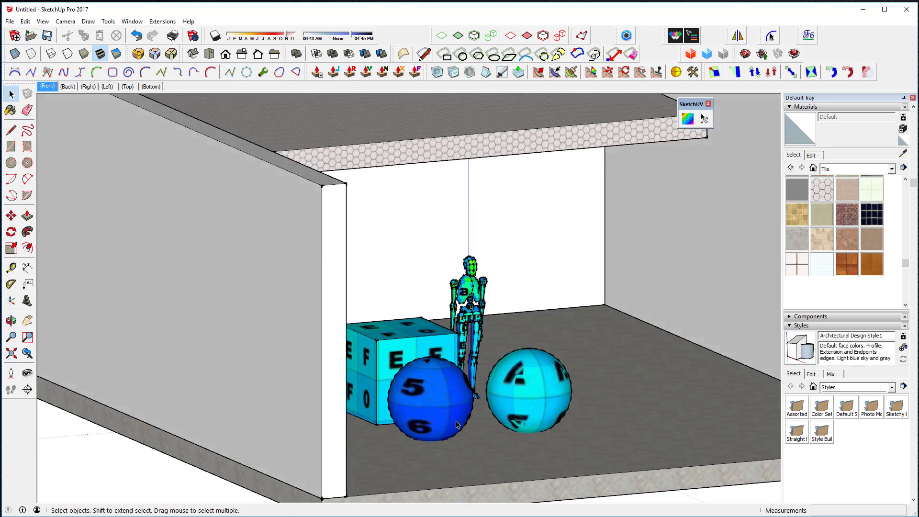
Open the left side wall for editing, select all its geometry and apply a SketchUV Box Map.
scroll(411, 410, down, 3)
click(342, 360)
click(689, 119)
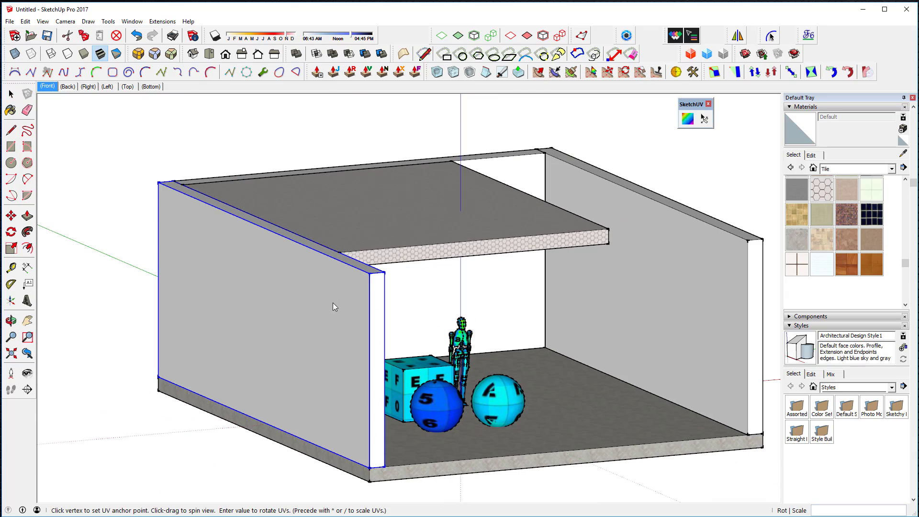
click(11, 94)
triple_click(279, 284)
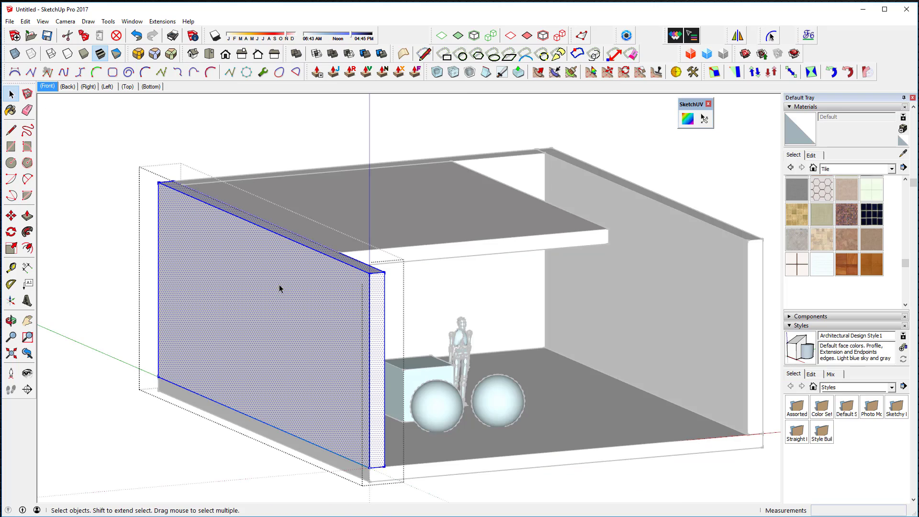
click(687, 119)
right_click(301, 294)
click(351, 330)
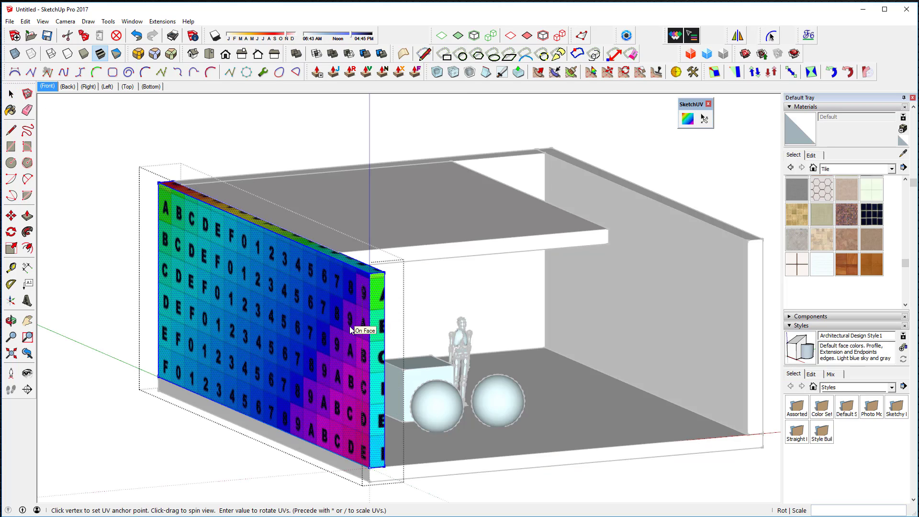
Apply a SketchUV Box Map to all faces of the roof slab and leave its editing context.
click(10, 95)
triple_click(453, 227)
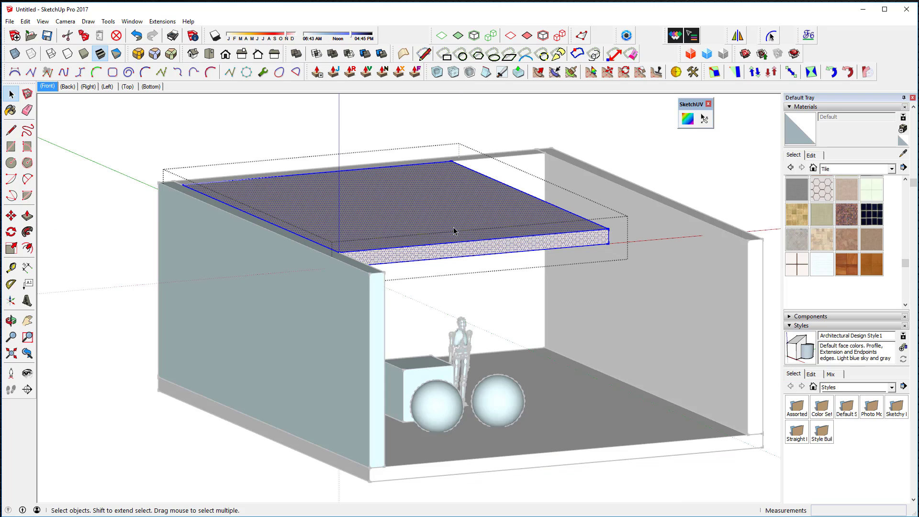
click(687, 119)
click(689, 119)
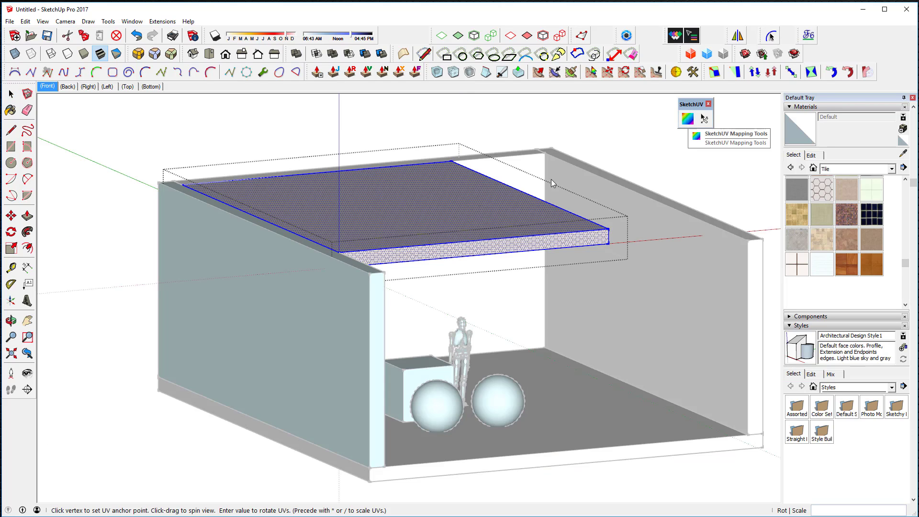
right_click(511, 207)
click(550, 245)
key(space)
click(607, 285)
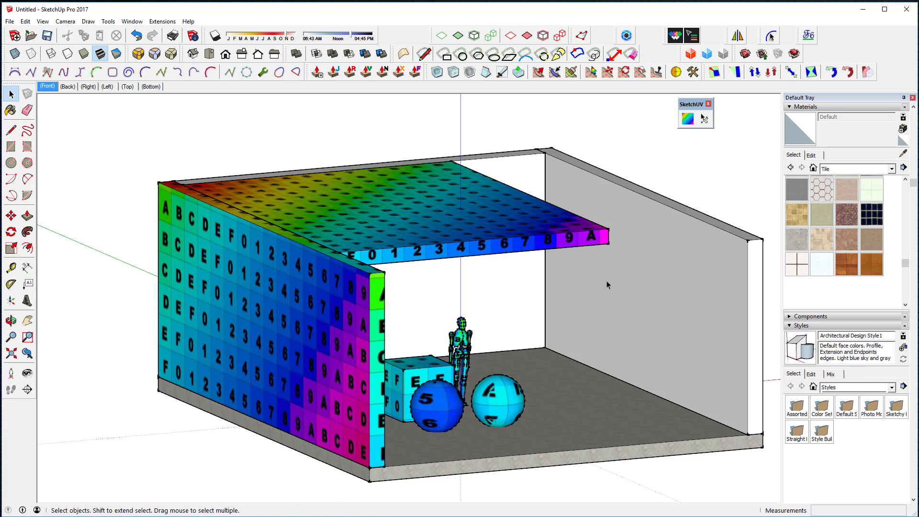
Open the floor slab for editing, apply a SketchUV Box Map to its whole geometry, and leave its editing context.
triple_click(654, 424)
click(689, 119)
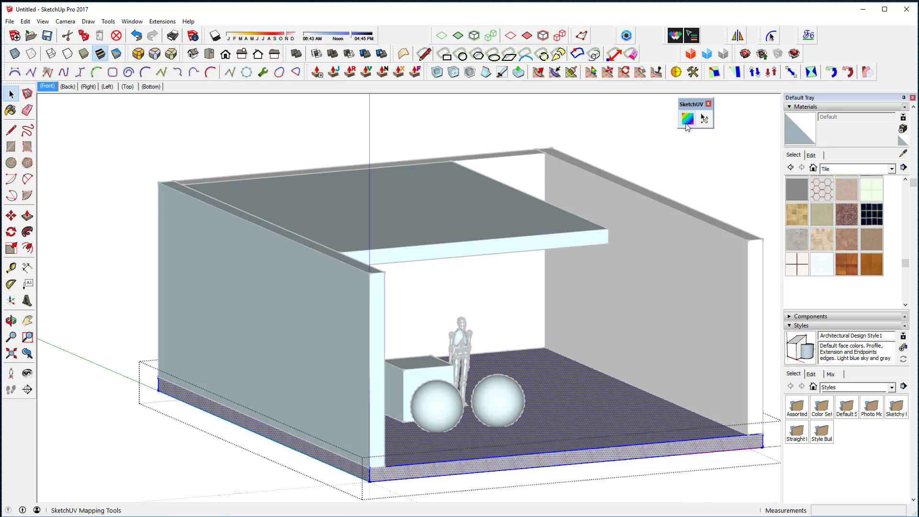
right_click(601, 395)
click(638, 431)
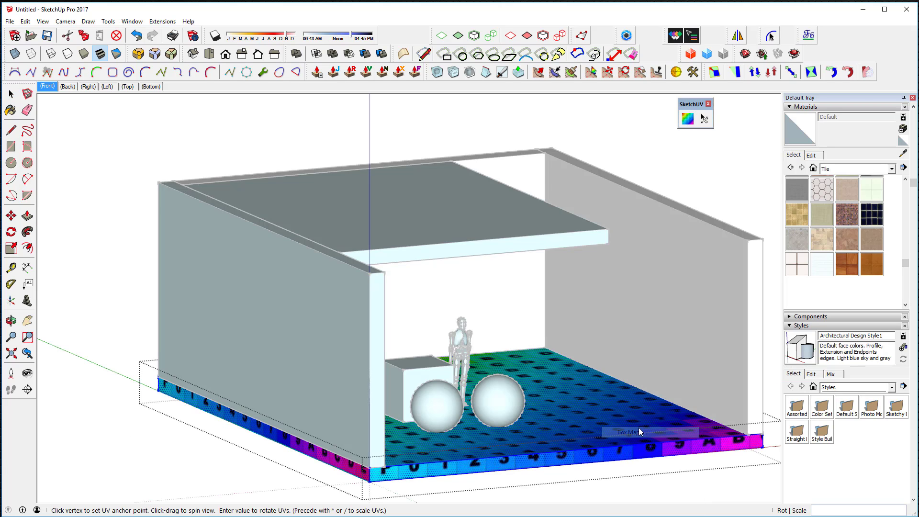
click(11, 94)
click(683, 180)
Open the right side wall for editing, select all its geometry and apply a SketchUV Box Map.
triple_click(697, 292)
click(688, 120)
right_click(682, 262)
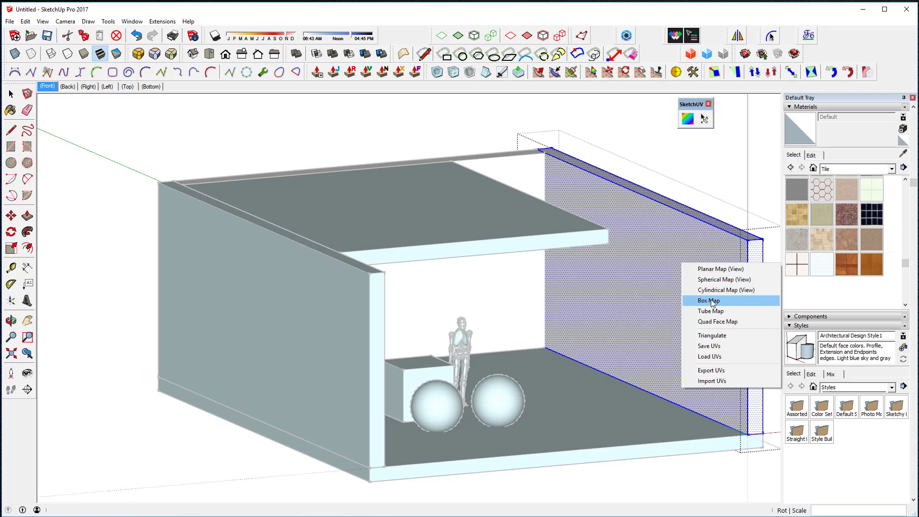
click(704, 301)
key(space)
Apply a SketchUV Box Map to all the geometry of the back wall.
double_click(486, 320)
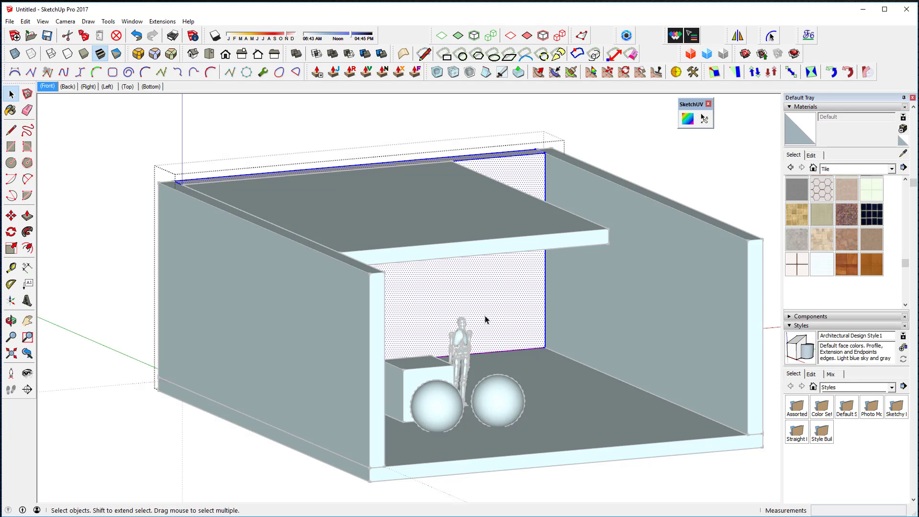
click(688, 123)
right_click(485, 294)
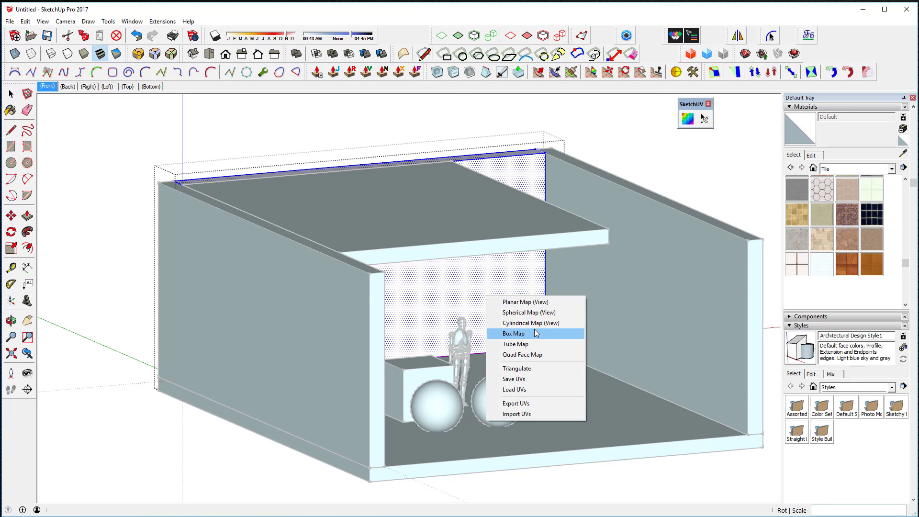
click(503, 332)
key(space)
click(120, 274)
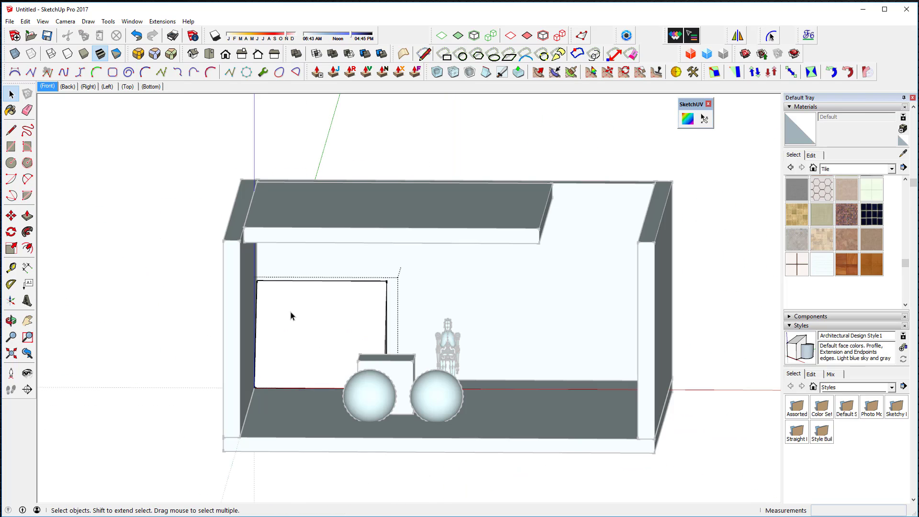
Select all the geometry of the slanted panel by the back wall and apply a SketchUV Box Map.
click(298, 320)
click(688, 120)
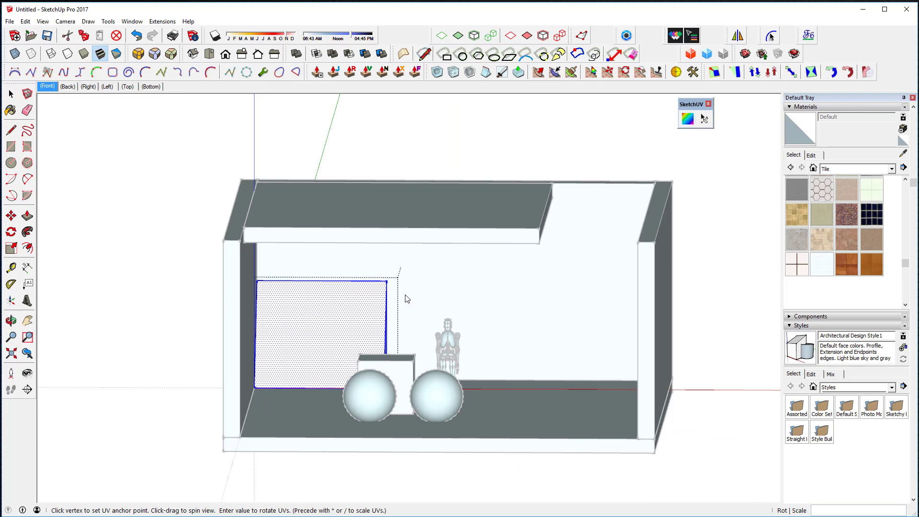
right_click(372, 315)
click(415, 353)
click(12, 95)
click(92, 228)
Scale the slanted panel's UVs by /5 and leave its editing context.
middle_drag(91, 229, 368, 327)
double_click(369, 327)
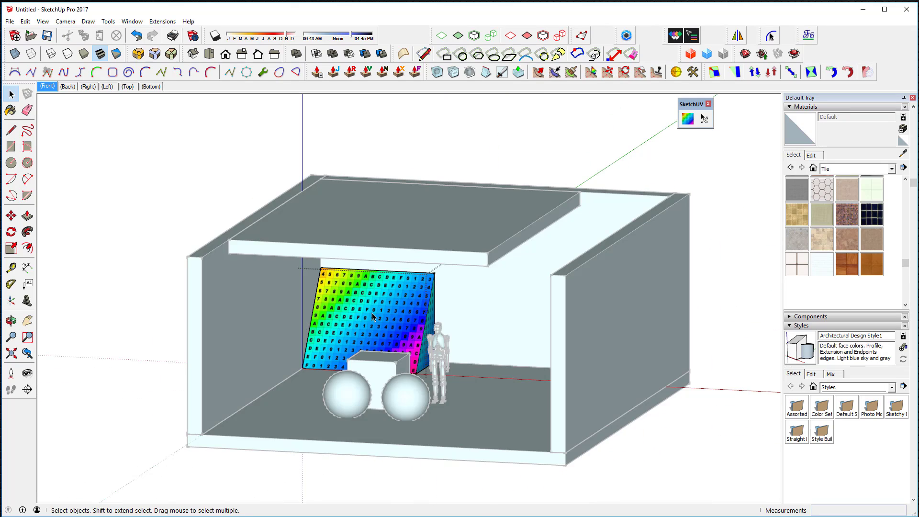
click(687, 120)
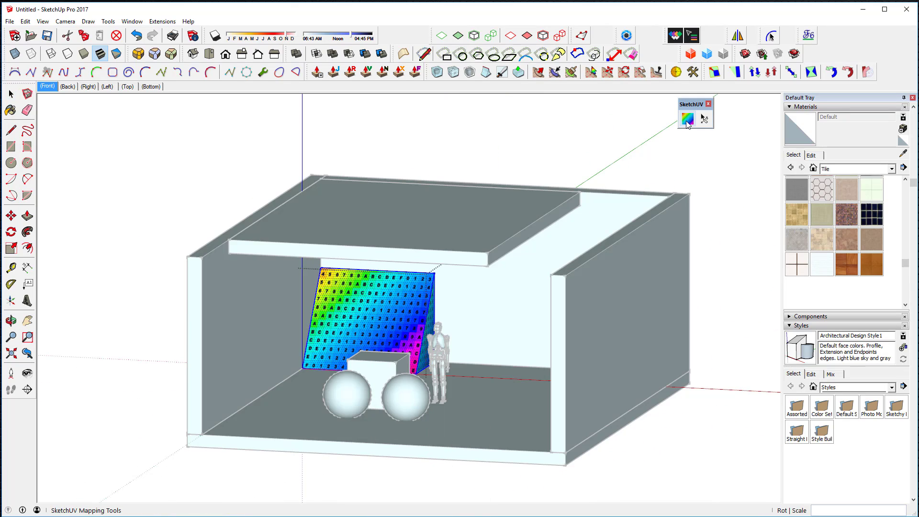
text(/5)
key(Return)
click(9, 95)
click(82, 145)
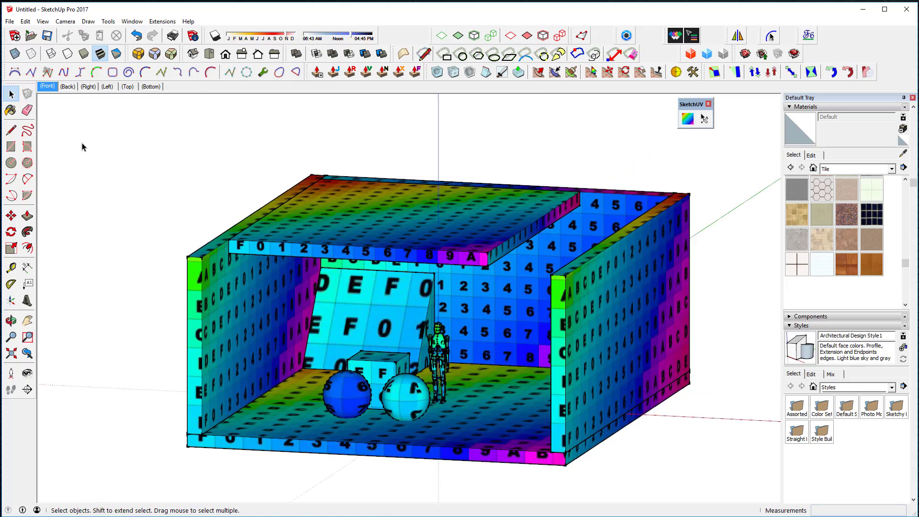
middle_drag(85, 145, 132, 198)
key(v)
scroll(306, 191, down, 5)
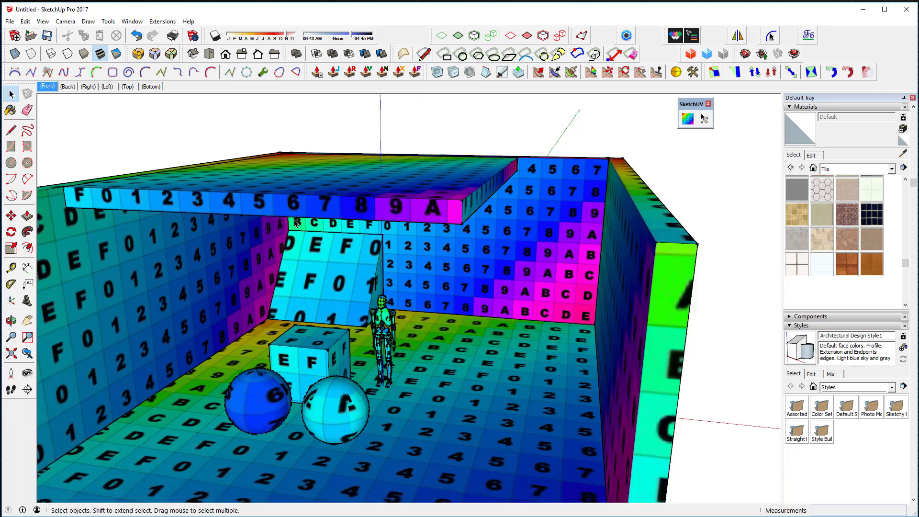
middle_drag(319, 194, 390, 226)
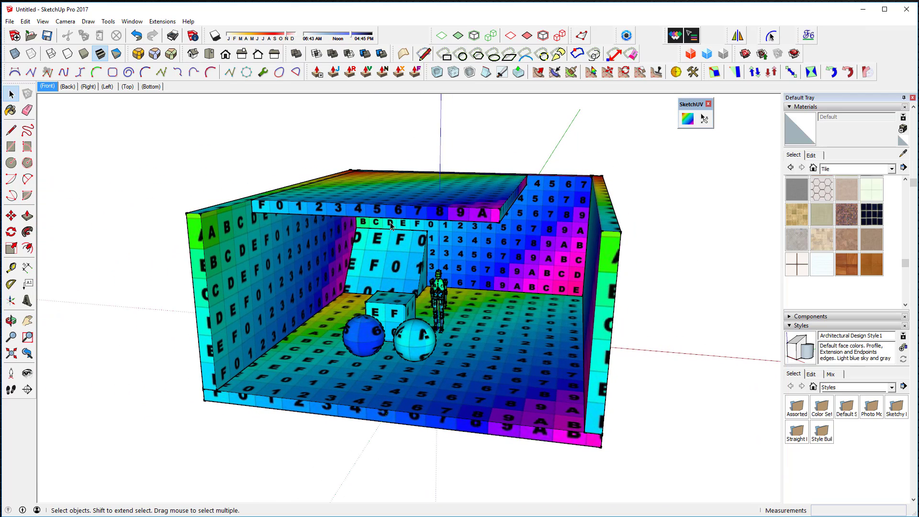
click(10, 21)
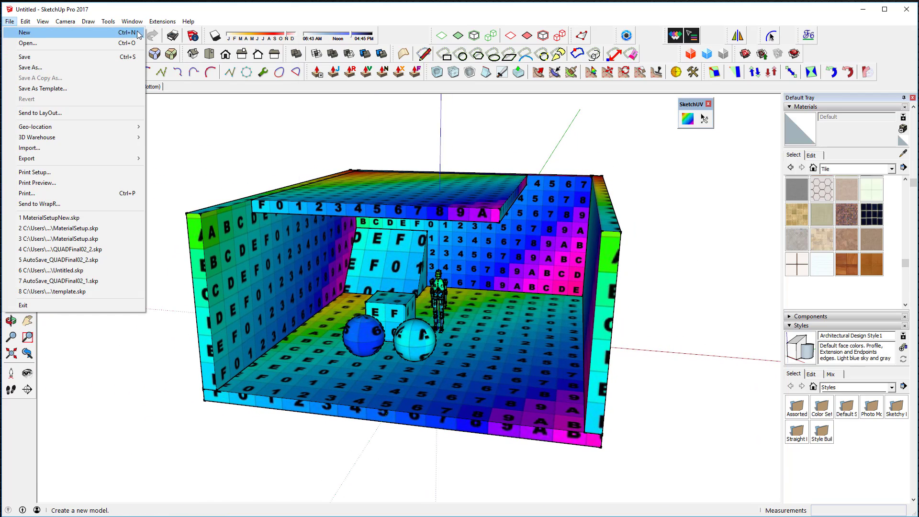
click(172, 9)
Save the model as TestRoom in the Unity project's Models folder, using the SketchUp Version 2015 (*.skp) format.
click(9, 21)
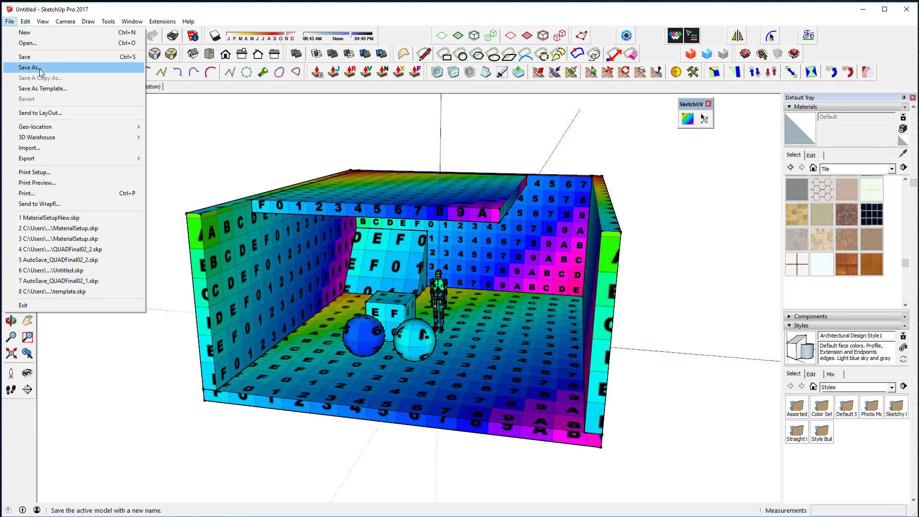
click(38, 69)
text(TestRoom)
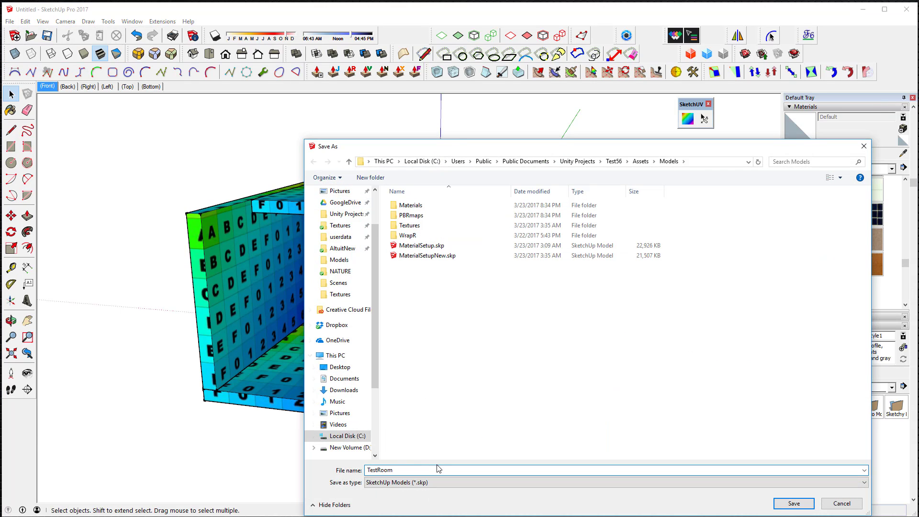
click(411, 482)
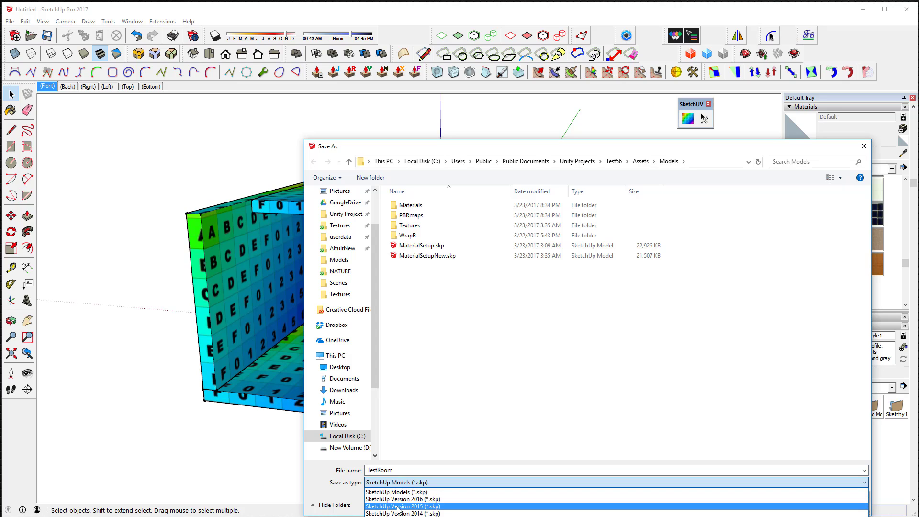
click(450, 506)
click(790, 506)
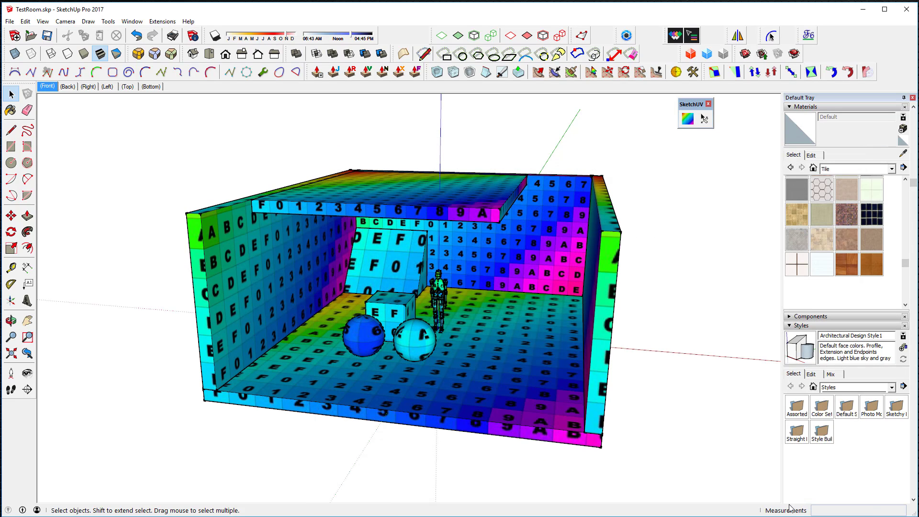